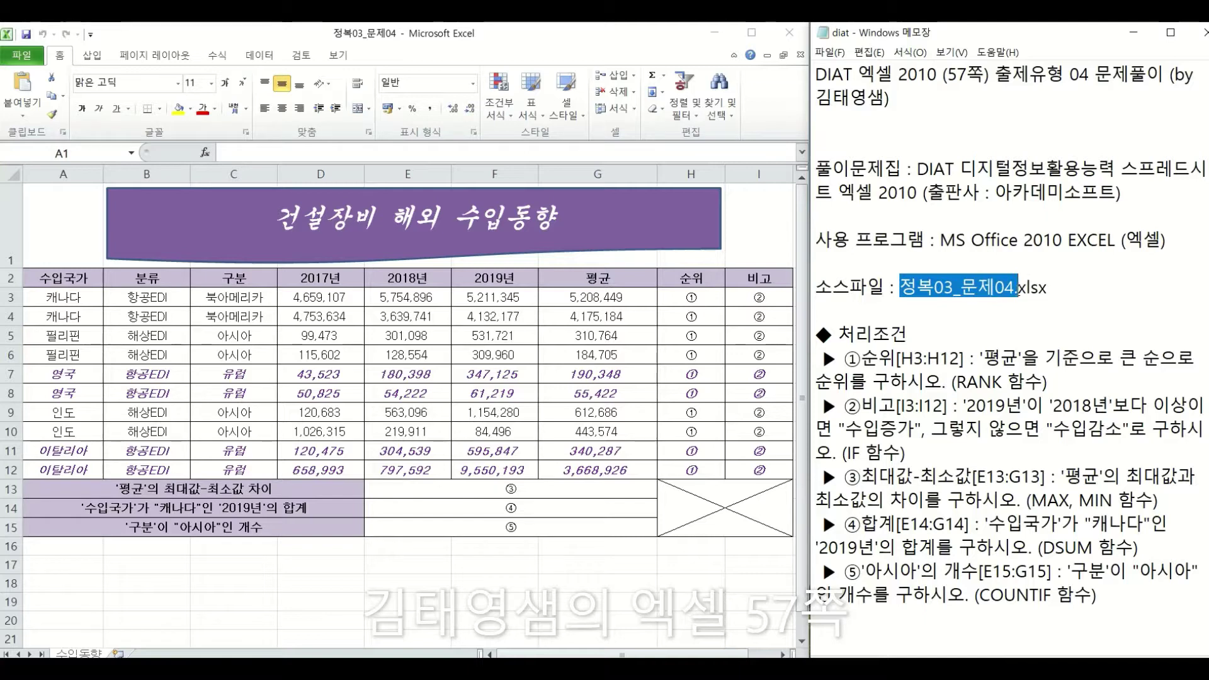
# Step: Review the 순위 requirement in the notes and the range H3:H12 that it applies to
pyautogui.moveTo(1019, 288); pyautogui.dragTo(1014, 288)
pyautogui.click(953, 337)
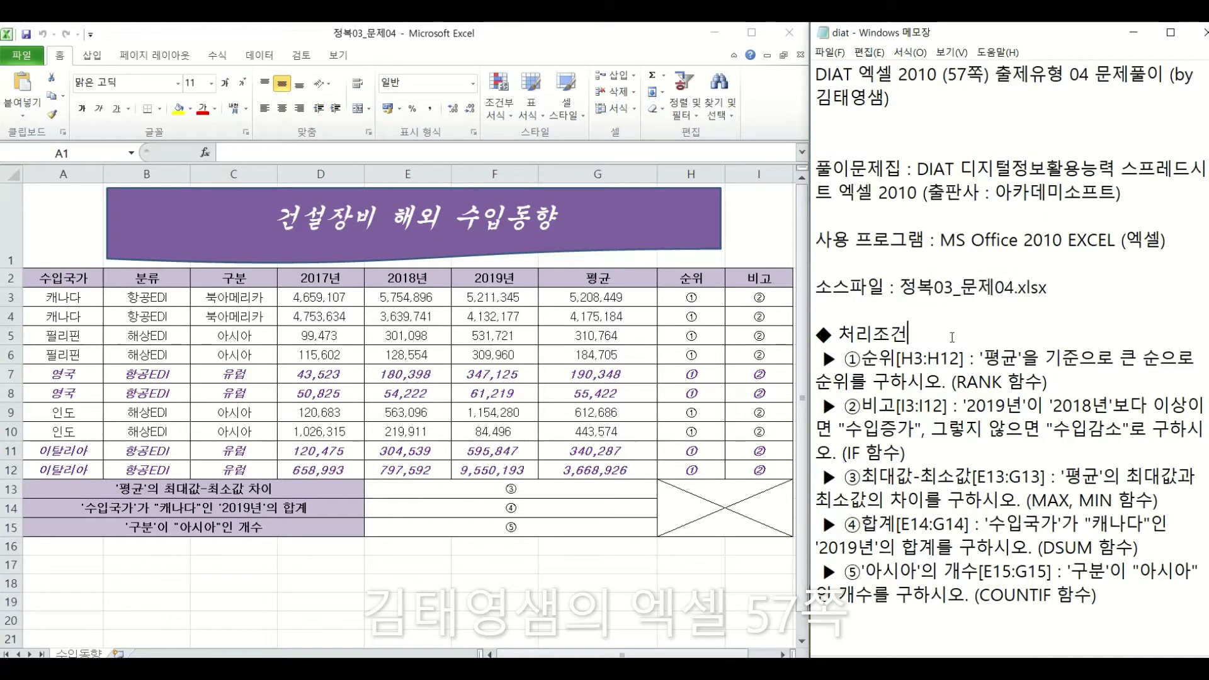
pyautogui.moveTo(844, 360); pyautogui.dragTo(1069, 375)
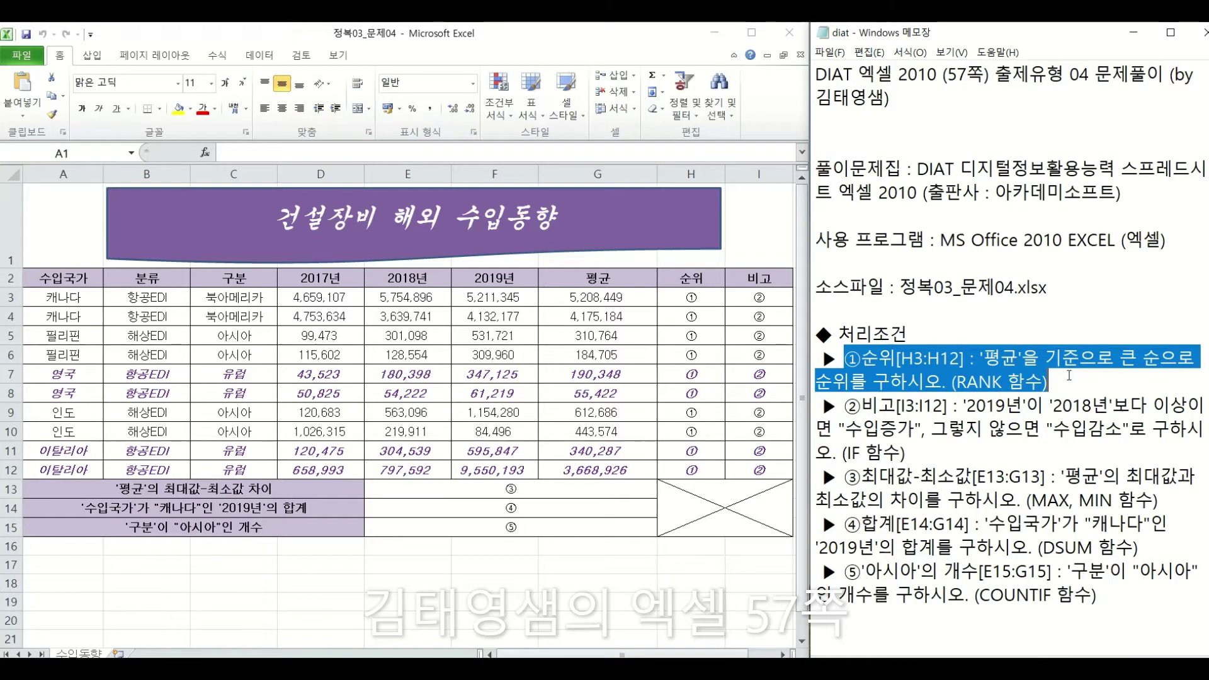
pyautogui.click(711, 309)
pyautogui.moveTo(692, 299); pyautogui.dragTo(683, 470)
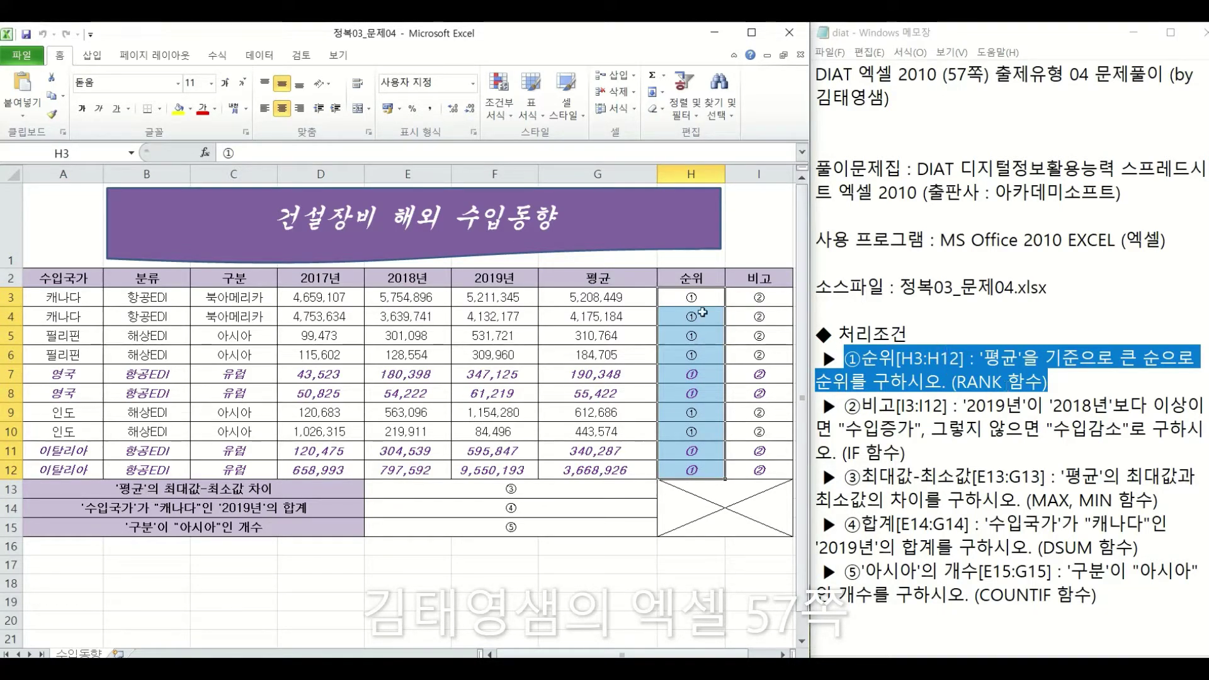
pyautogui.click(702, 312)
# Step: Insert the RANK function in cell H3, finding it by searching for "rank"
pyautogui.click(687, 296)
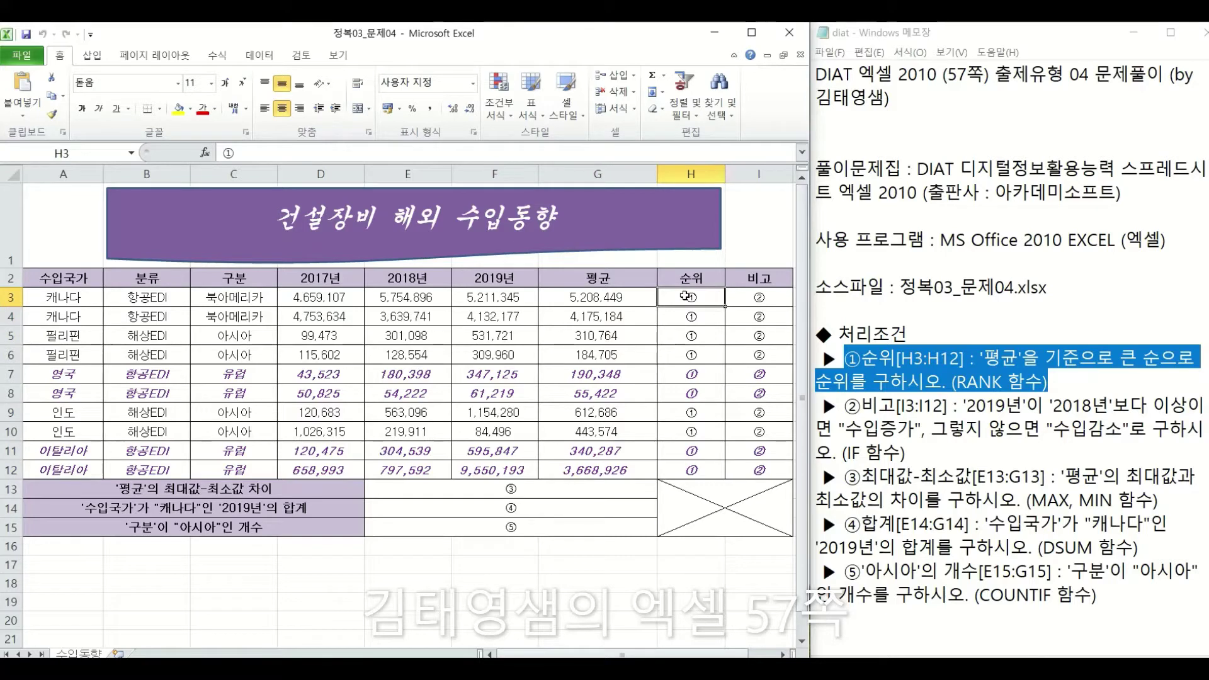
pyautogui.write('=')
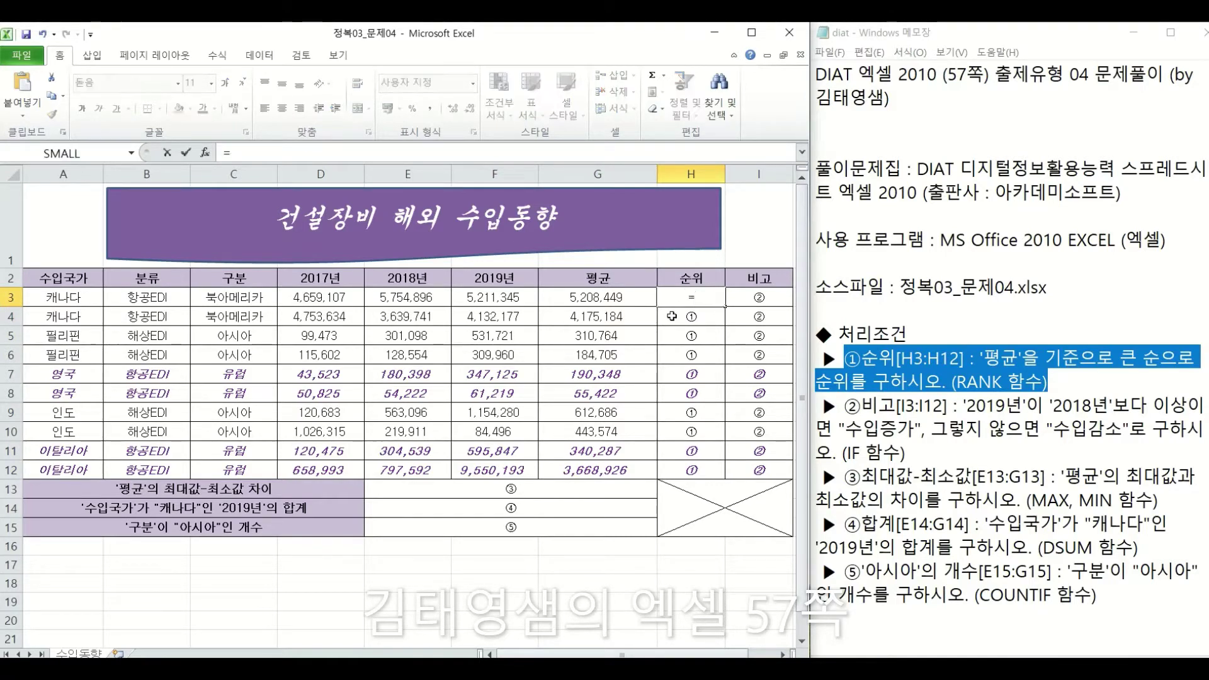
pyautogui.click(205, 153)
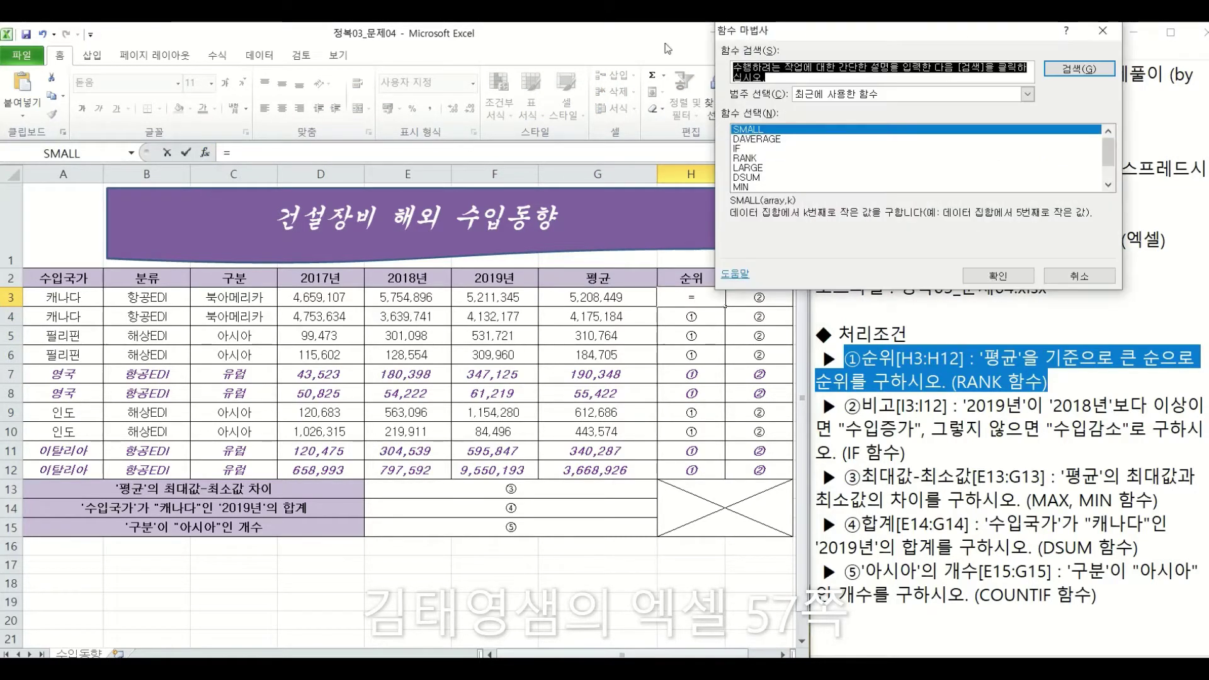
pyautogui.write('rank')
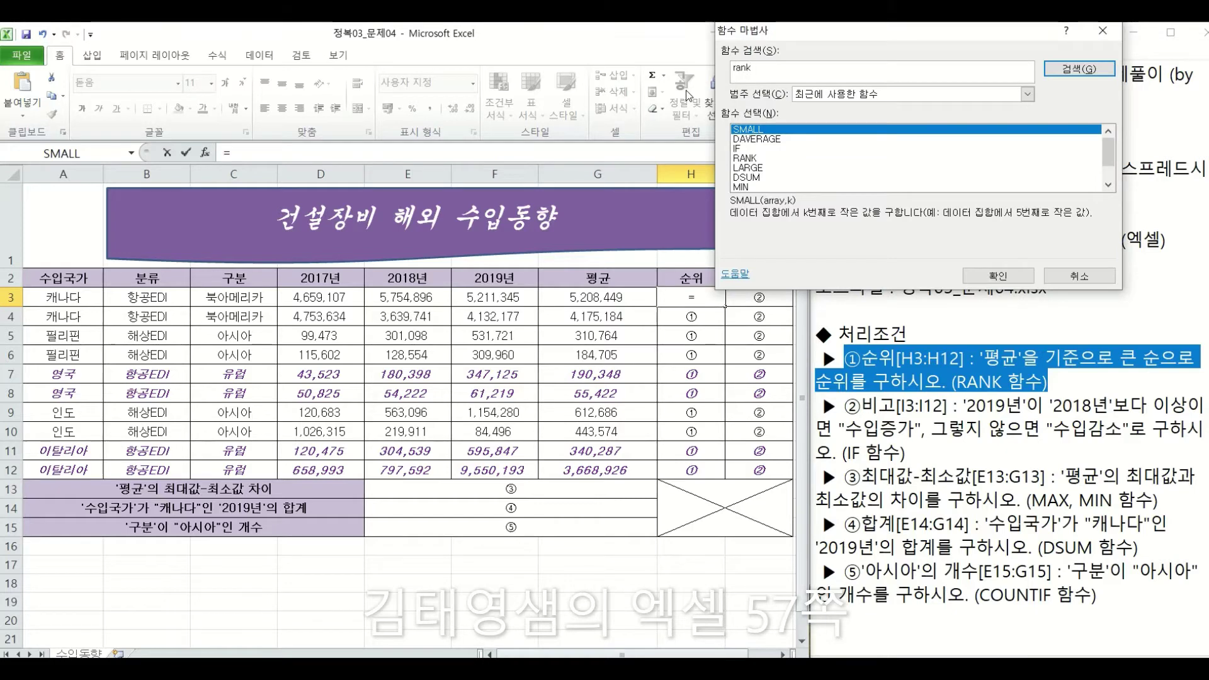
pyautogui.press('Return')
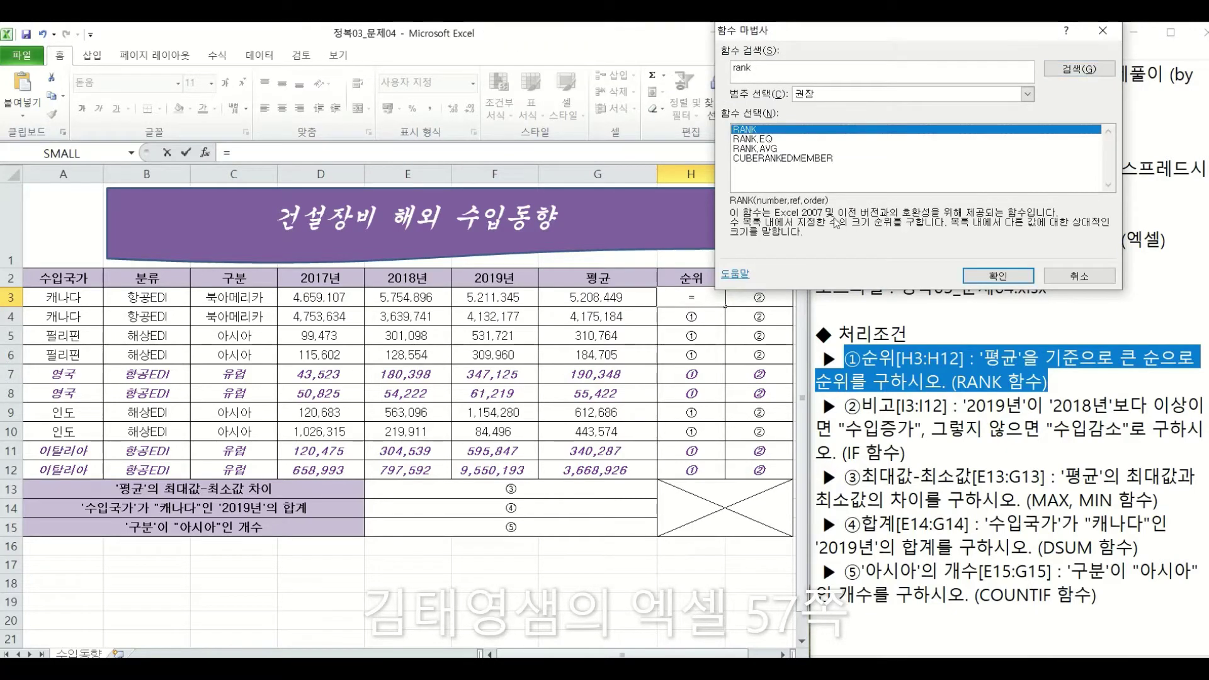
pyautogui.click(999, 275)
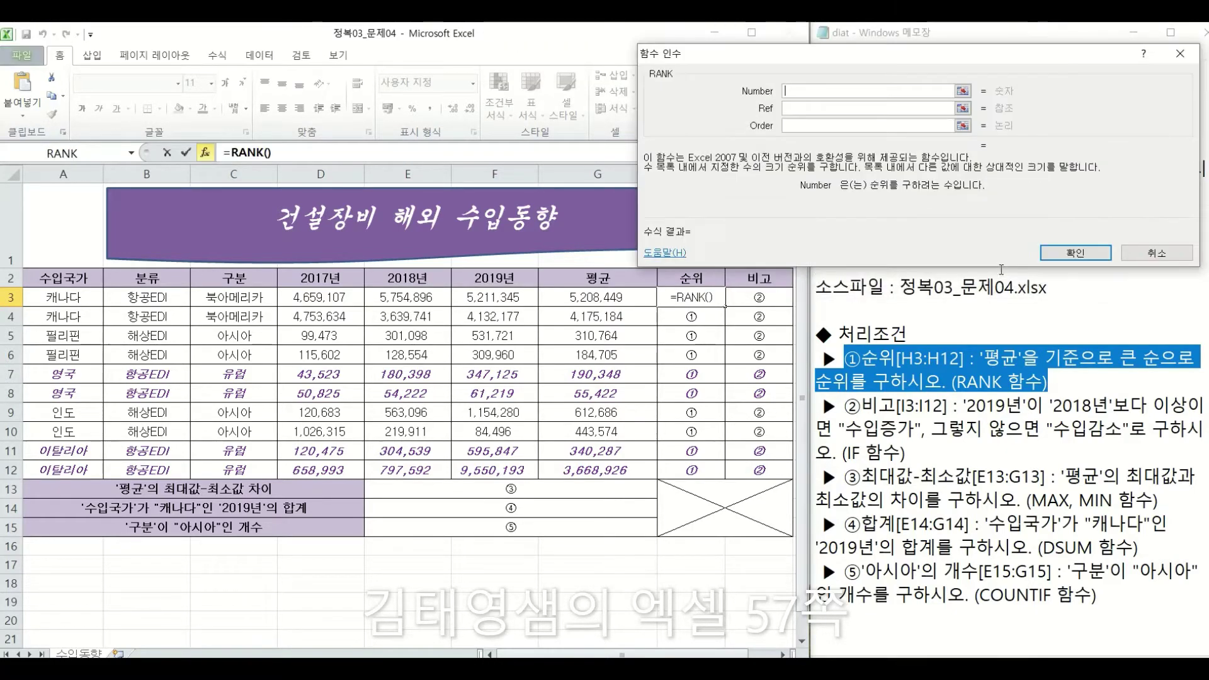
# Step: Set RANK's Number argument to G3 and its Ref argument to the absolute range $G$3:$G$12
pyautogui.moveTo(823, 65); pyautogui.dragTo(803, 60)
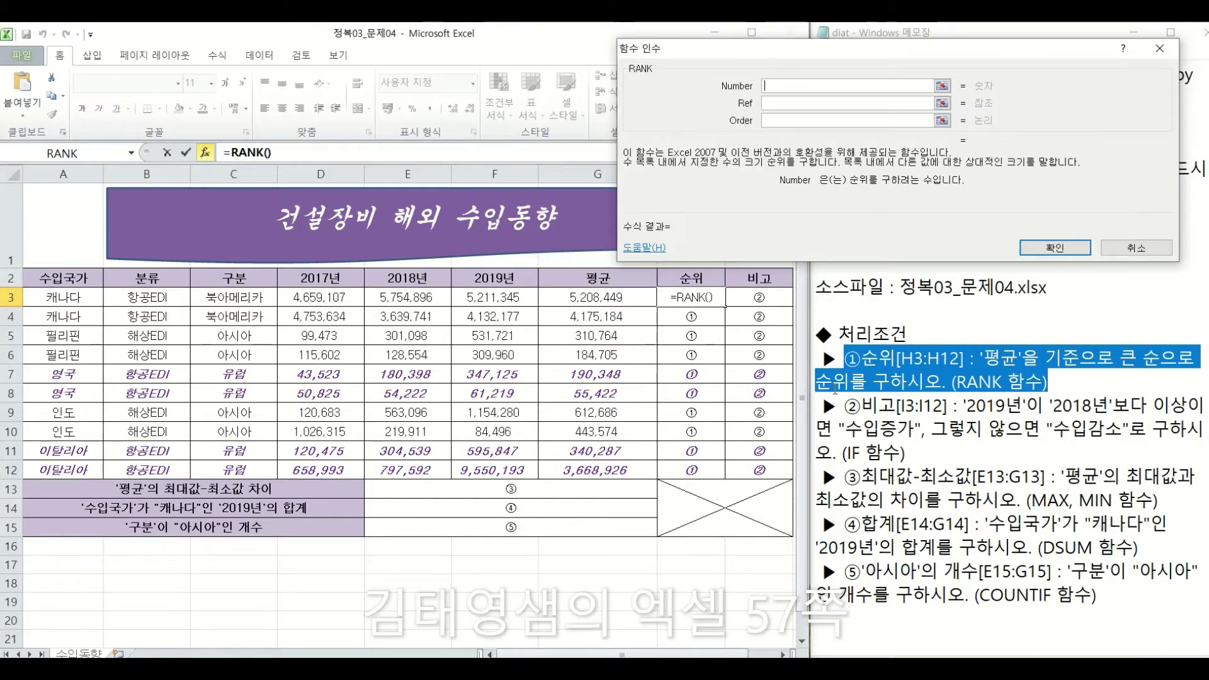
pyautogui.click(608, 299)
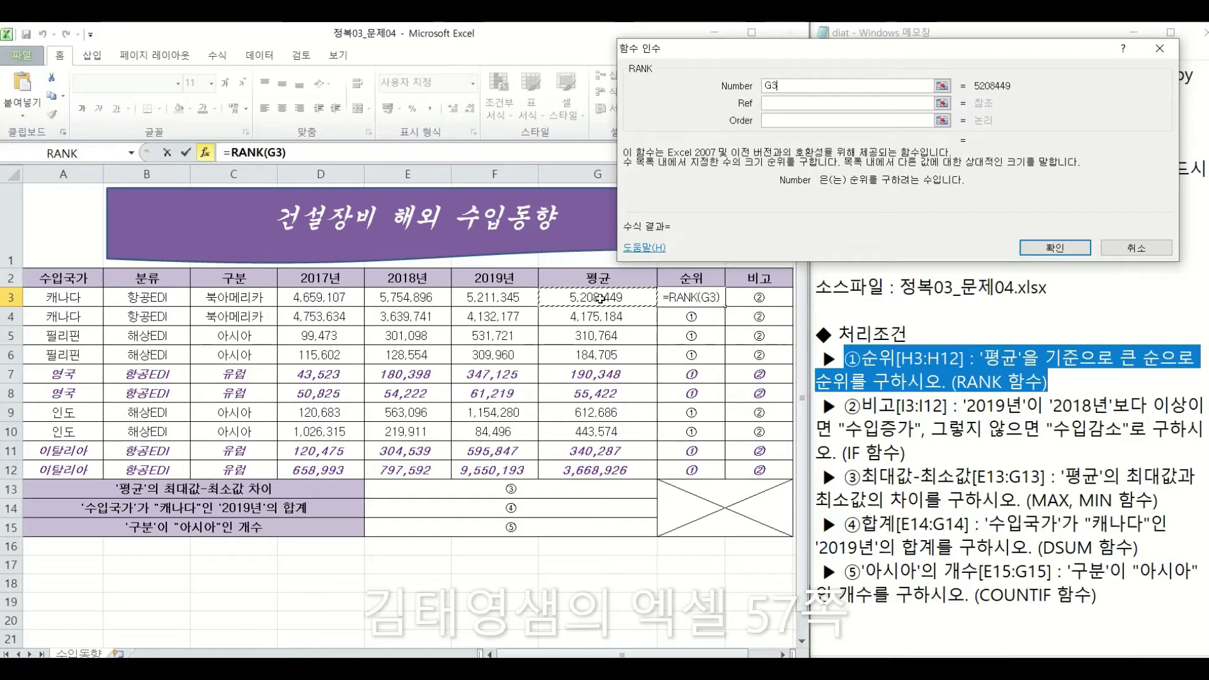
pyautogui.press('Tab')
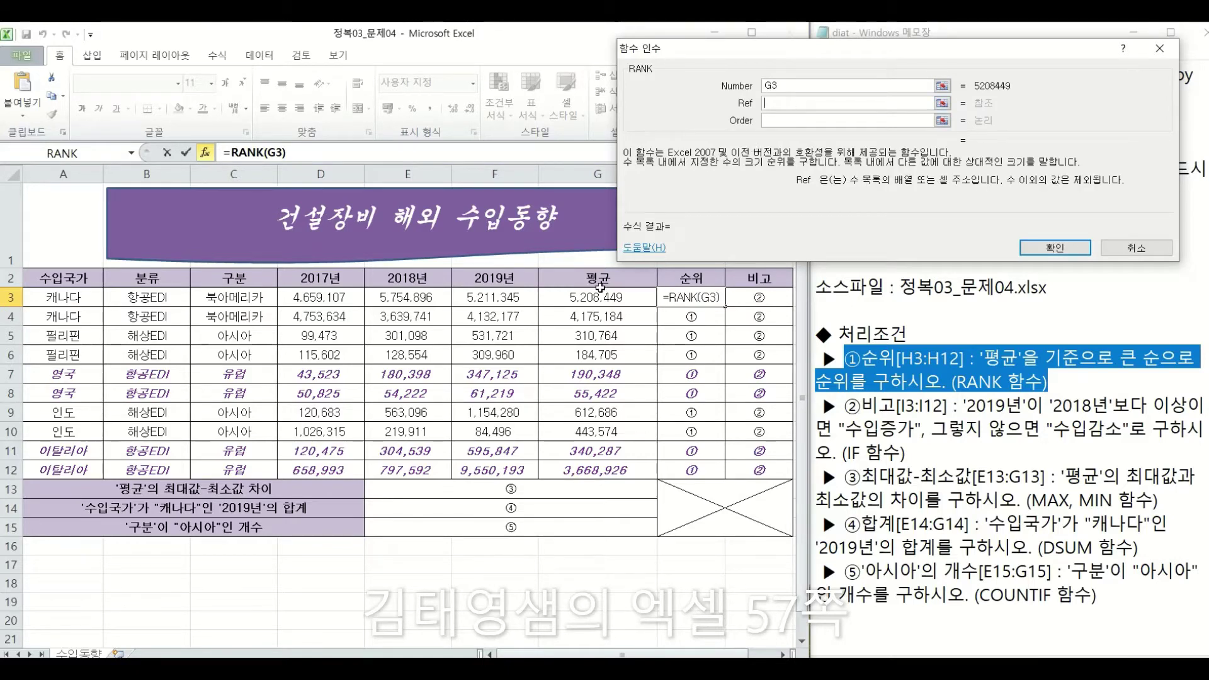
pyautogui.moveTo(595, 296); pyautogui.dragTo(595, 470)
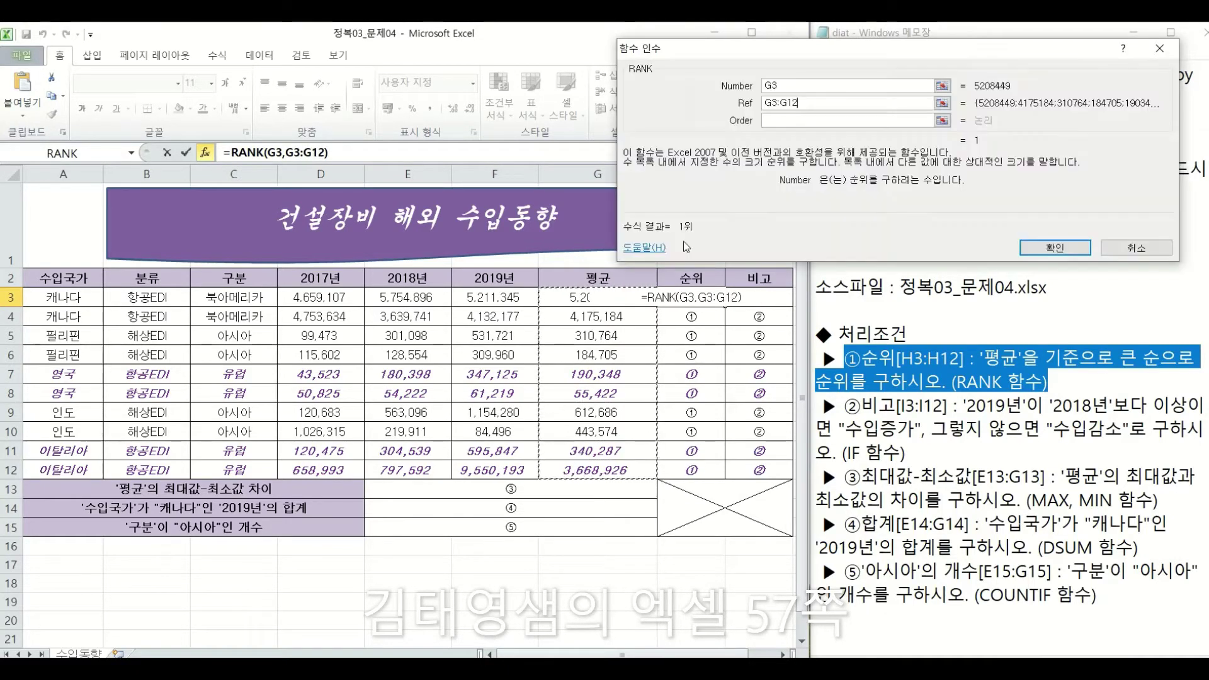
pyautogui.click(802, 85)
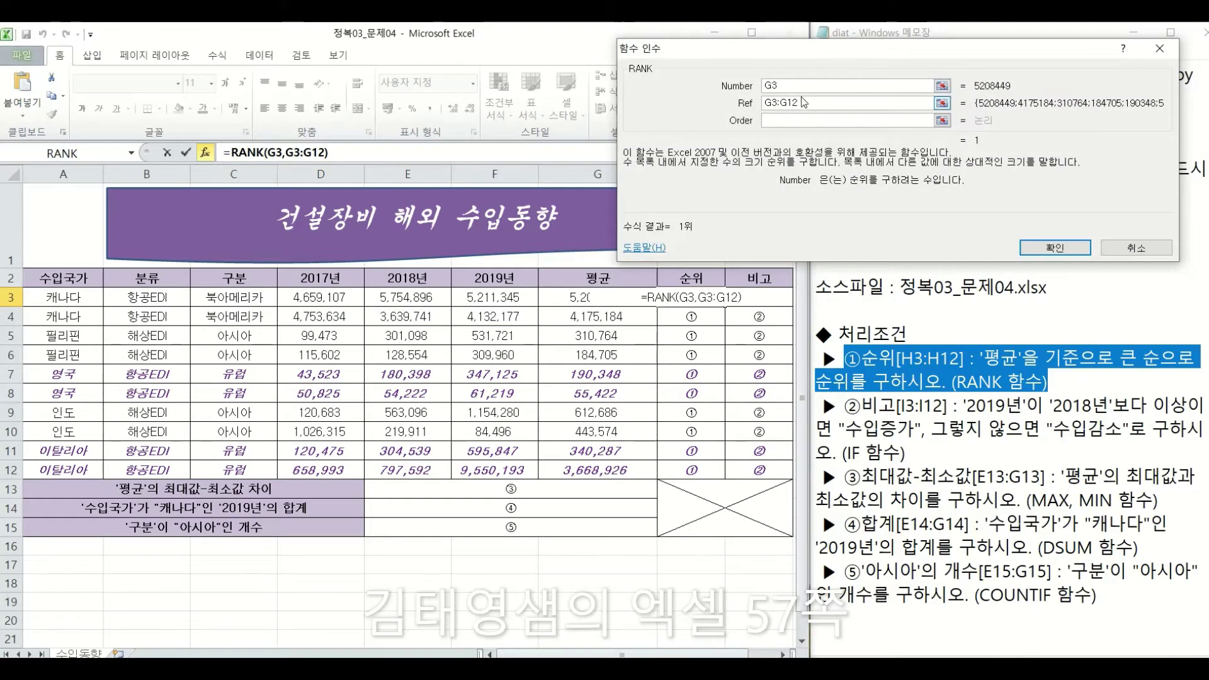
pyautogui.click(804, 104)
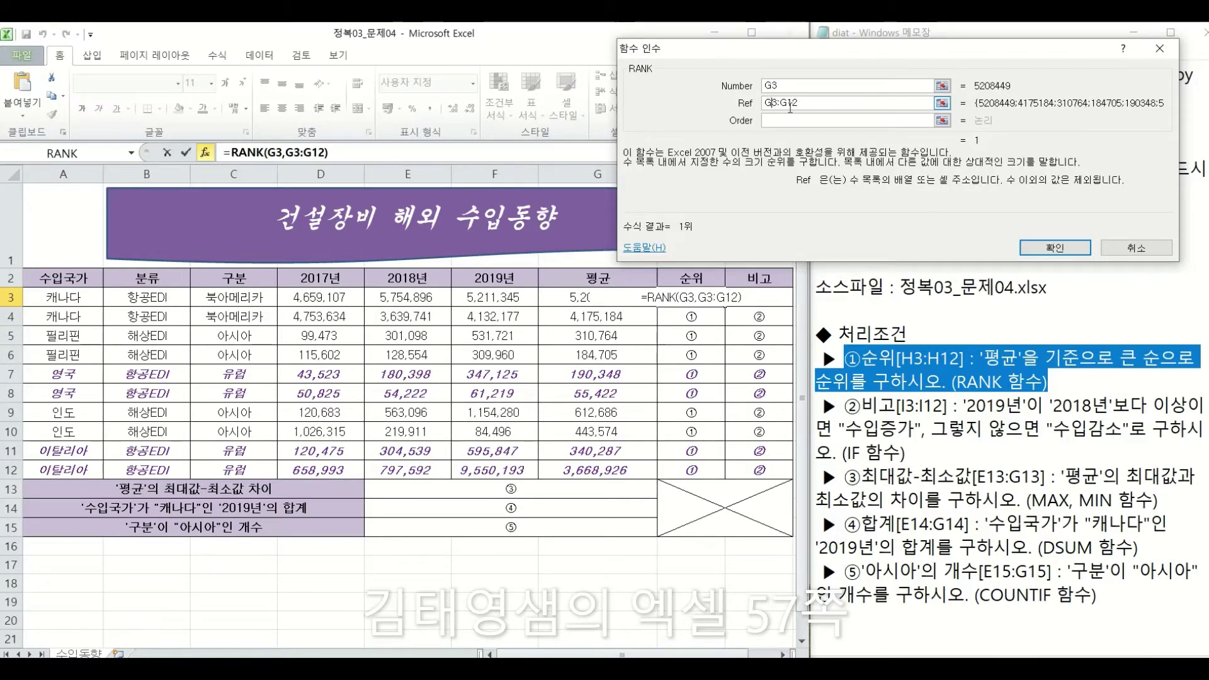
pyautogui.press('F4')
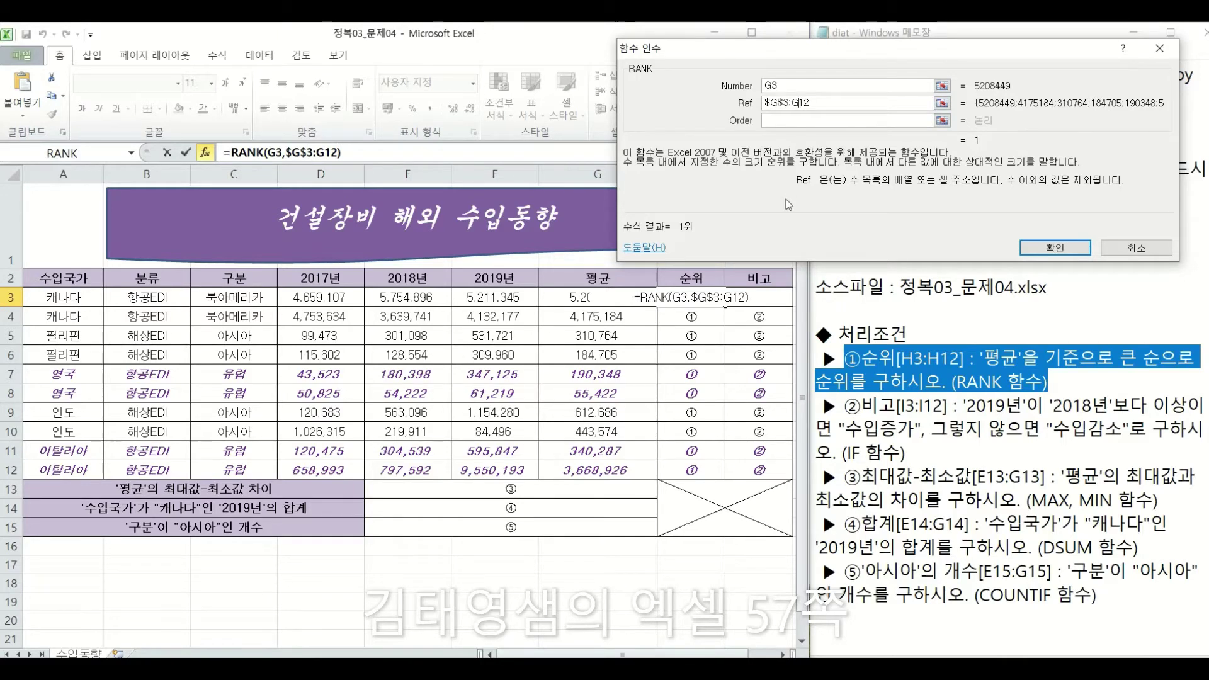
pyautogui.press('F4')
# Step: Complete the RANK formula with Order 0 and fill it down from H3 through H12
pyautogui.click(810, 118)
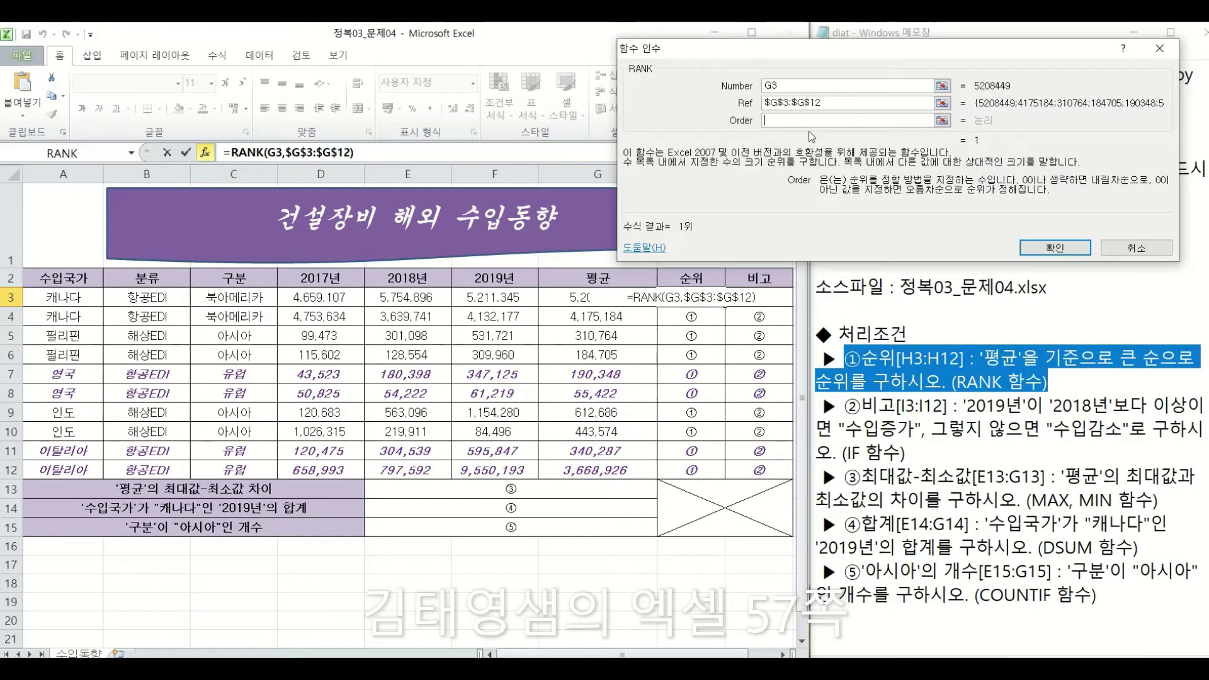
pyautogui.write('0')
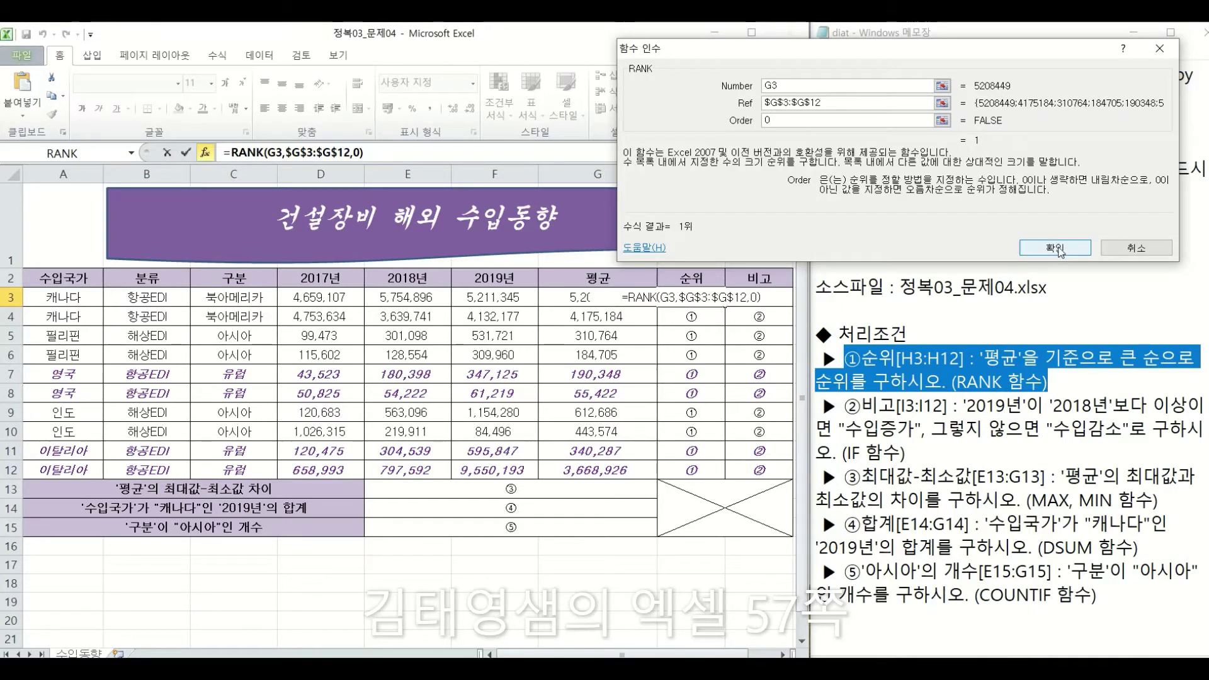
pyautogui.click(1055, 248)
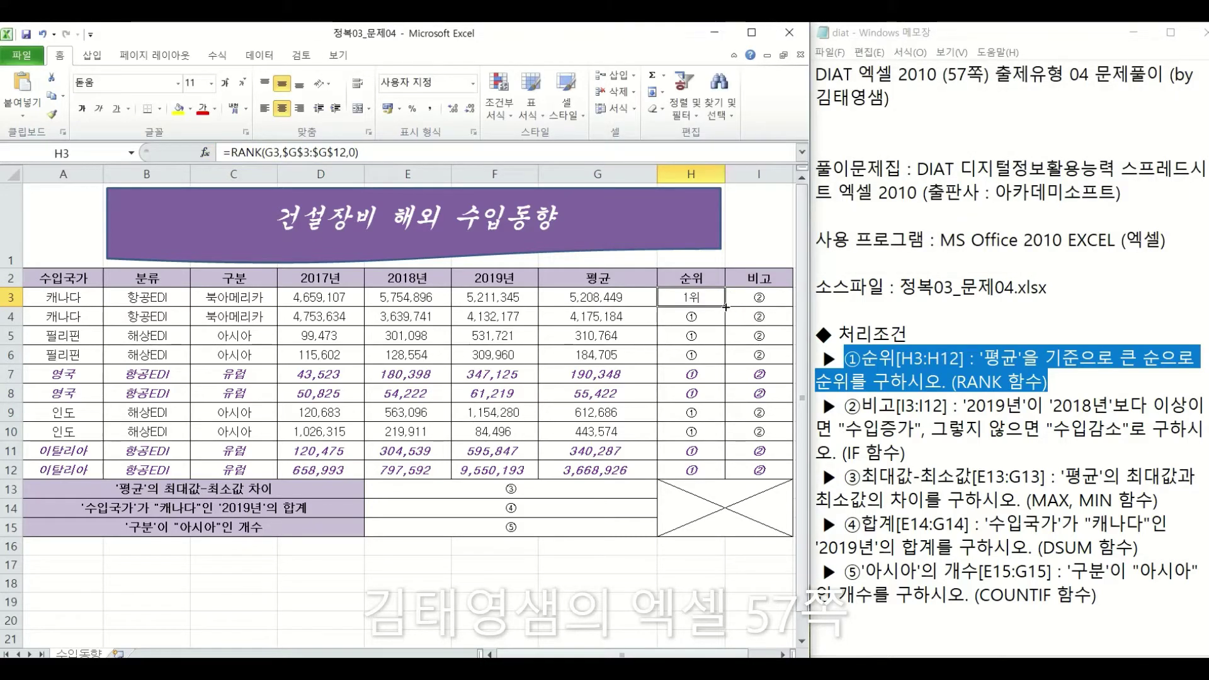
pyautogui.moveTo(726, 306); pyautogui.dragTo(707, 471)
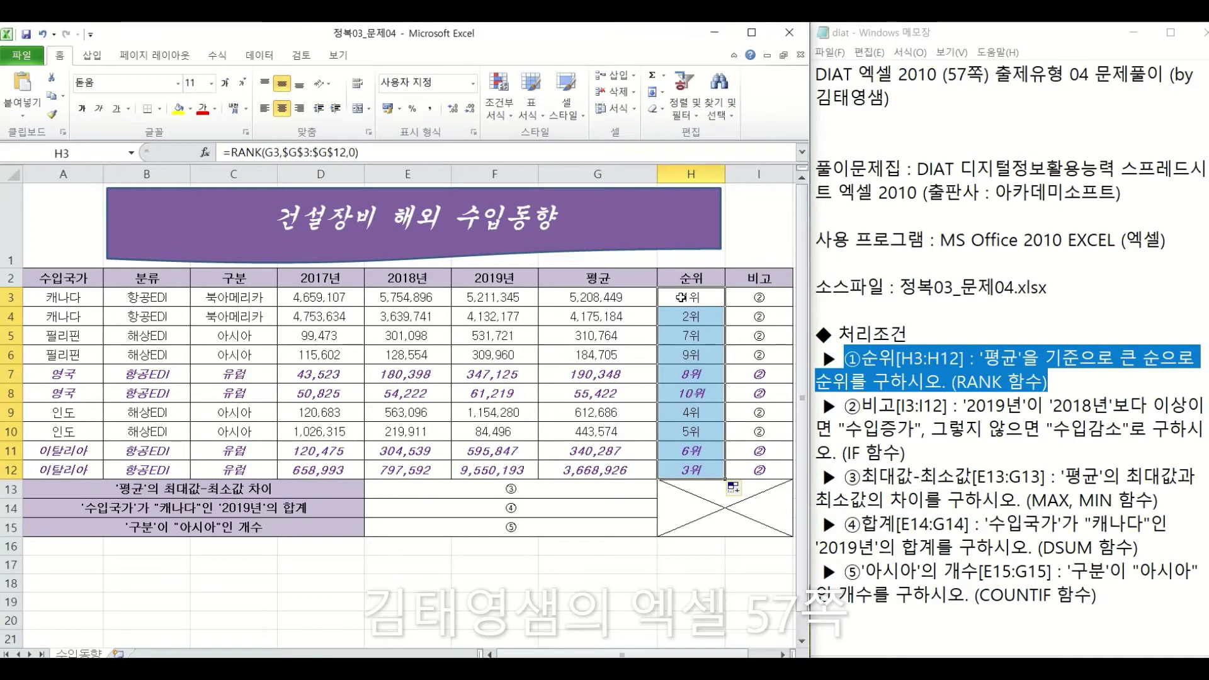
pyautogui.click(681, 299)
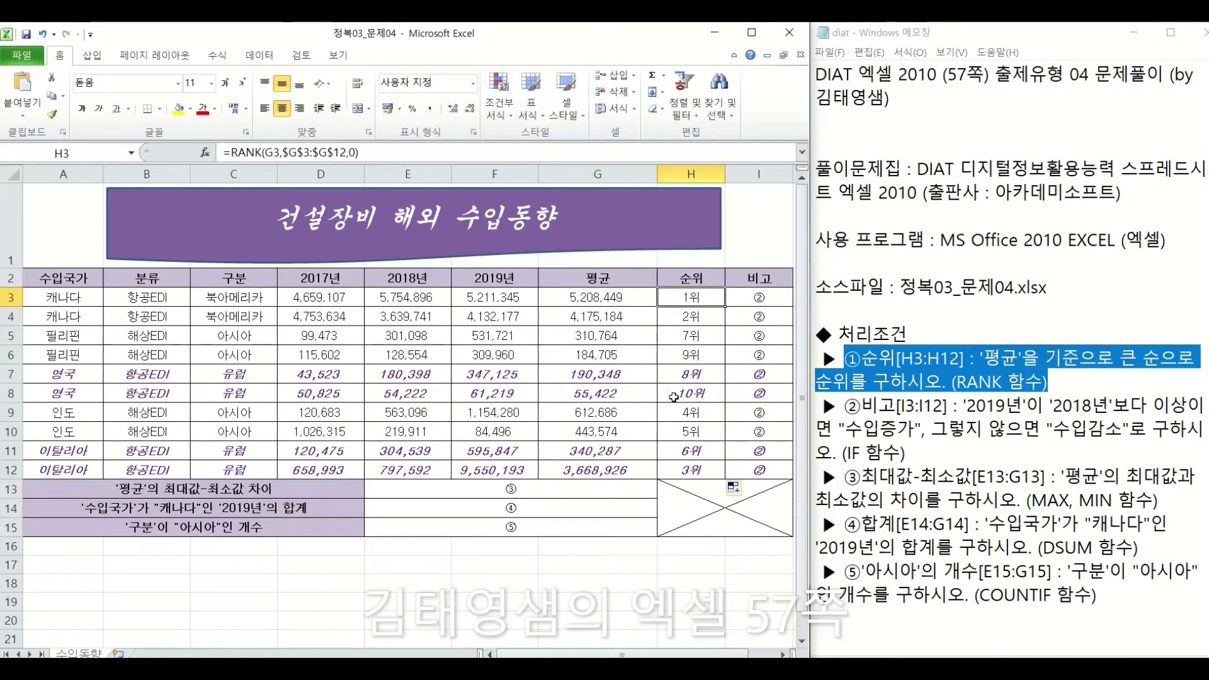
pyautogui.click(677, 394)
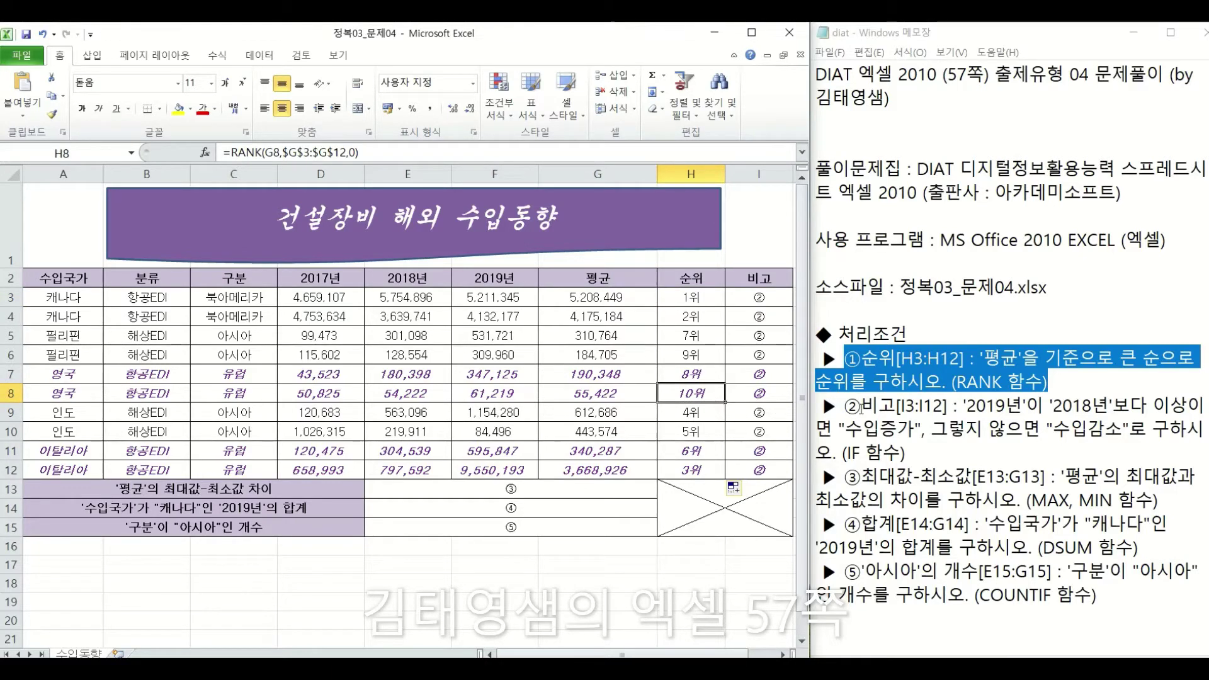
# Step: Insert the IF function in cell I3 for the 비고 requirement, finding it by searching for "if"
pyautogui.moveTo(861, 405); pyautogui.dragTo(939, 450)
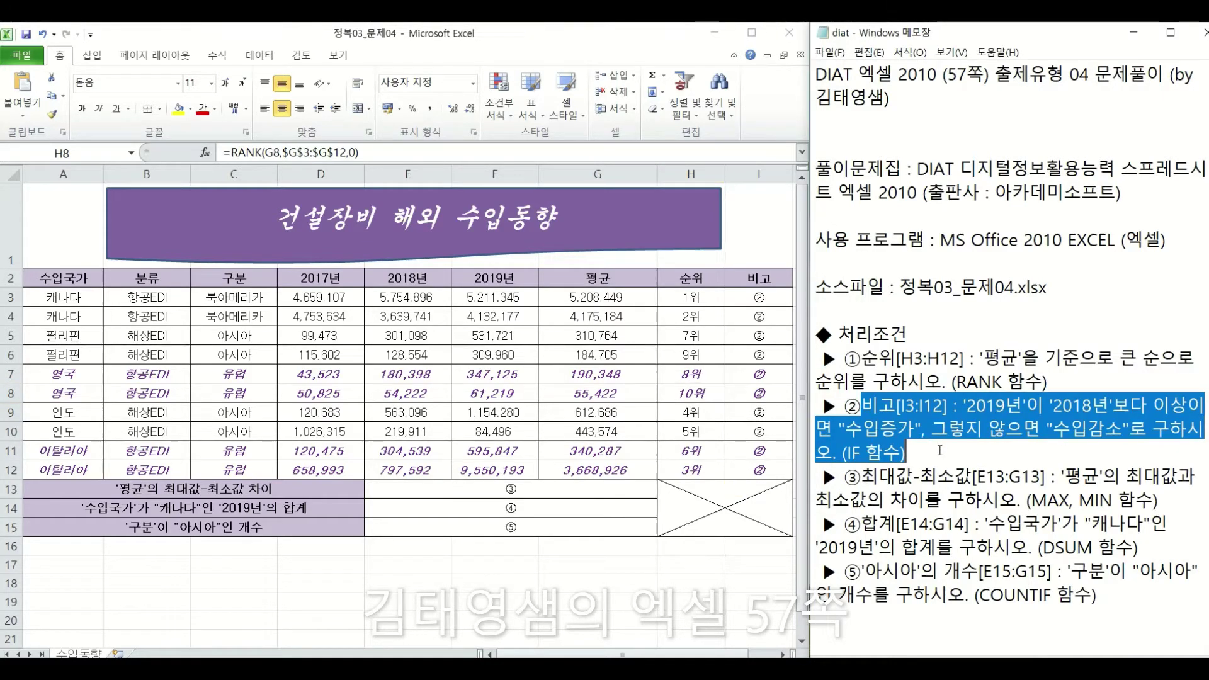
pyautogui.click(780, 298)
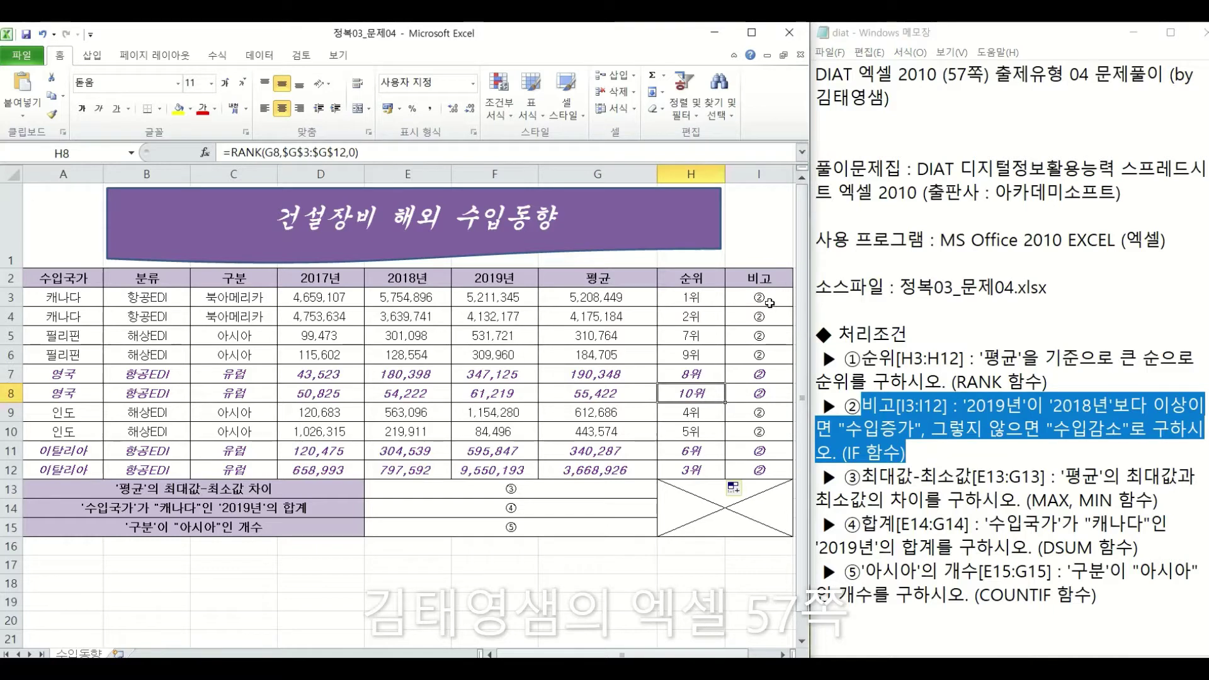
pyautogui.click(769, 303)
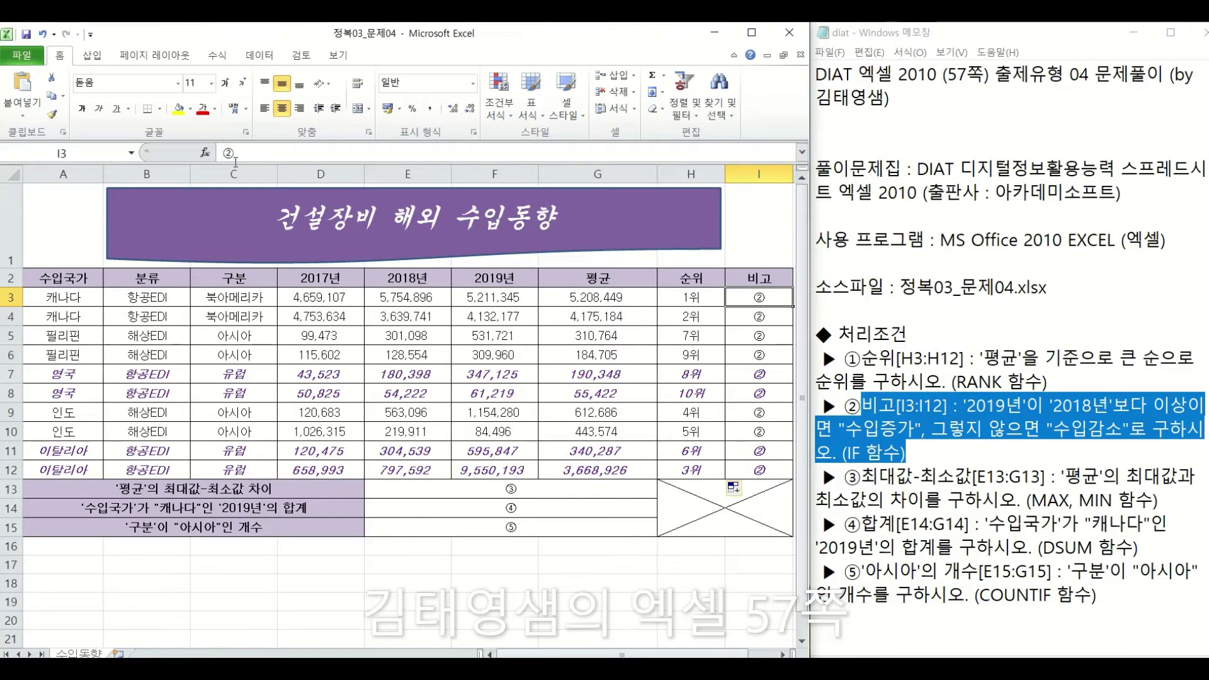
pyautogui.write('=')
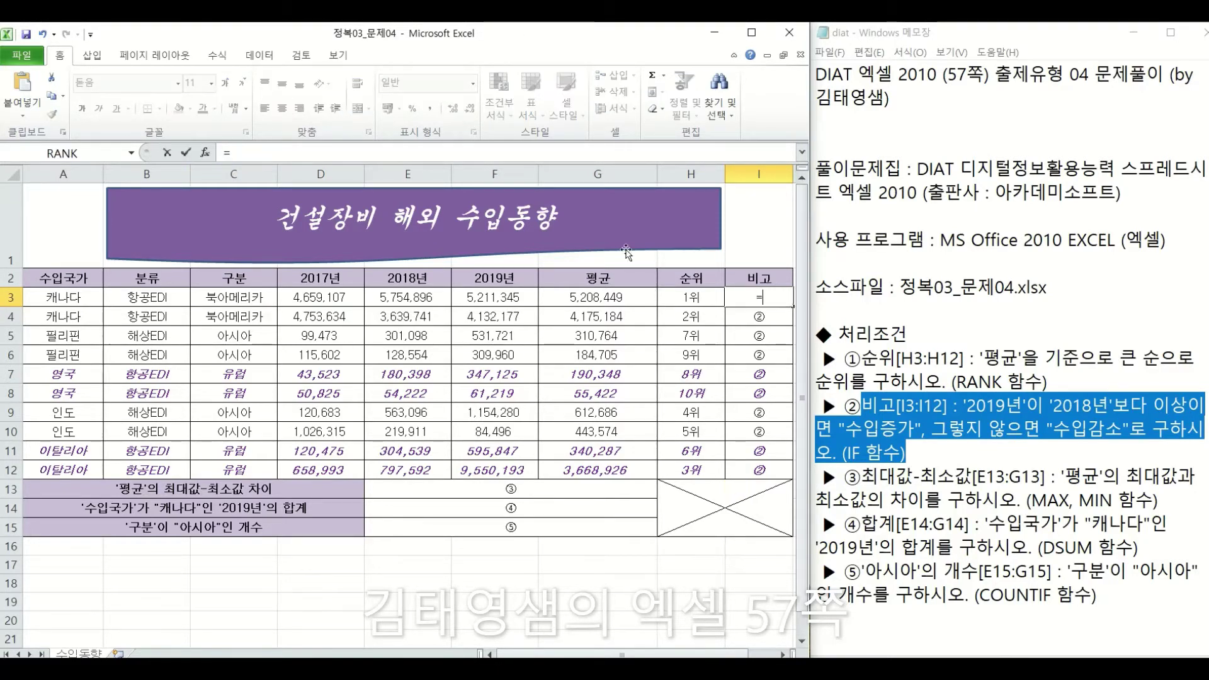
pyautogui.click(204, 153)
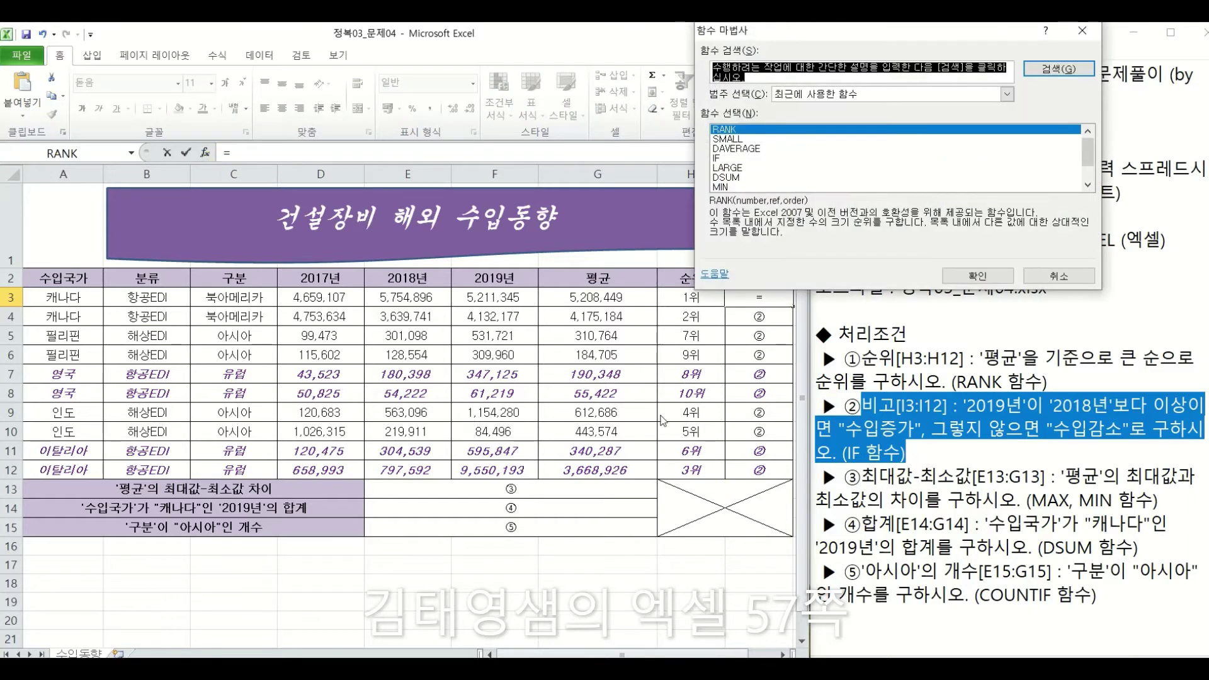
pyautogui.write('if')
pyautogui.press('Return')
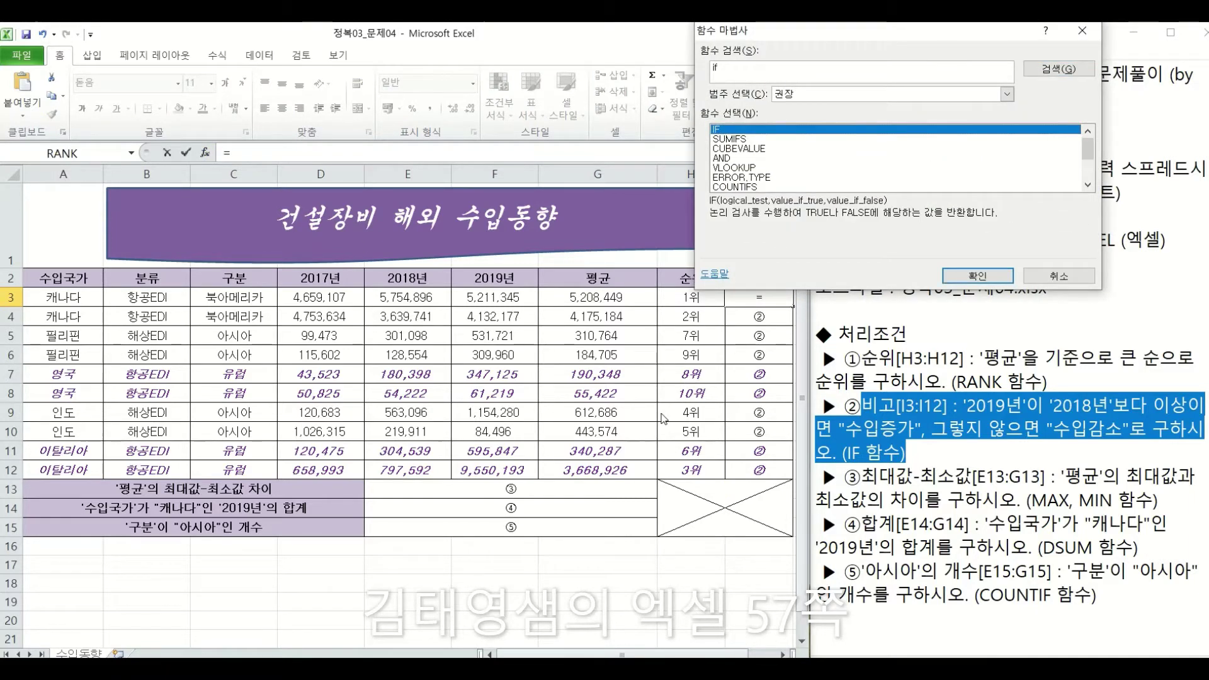
pyautogui.click(991, 277)
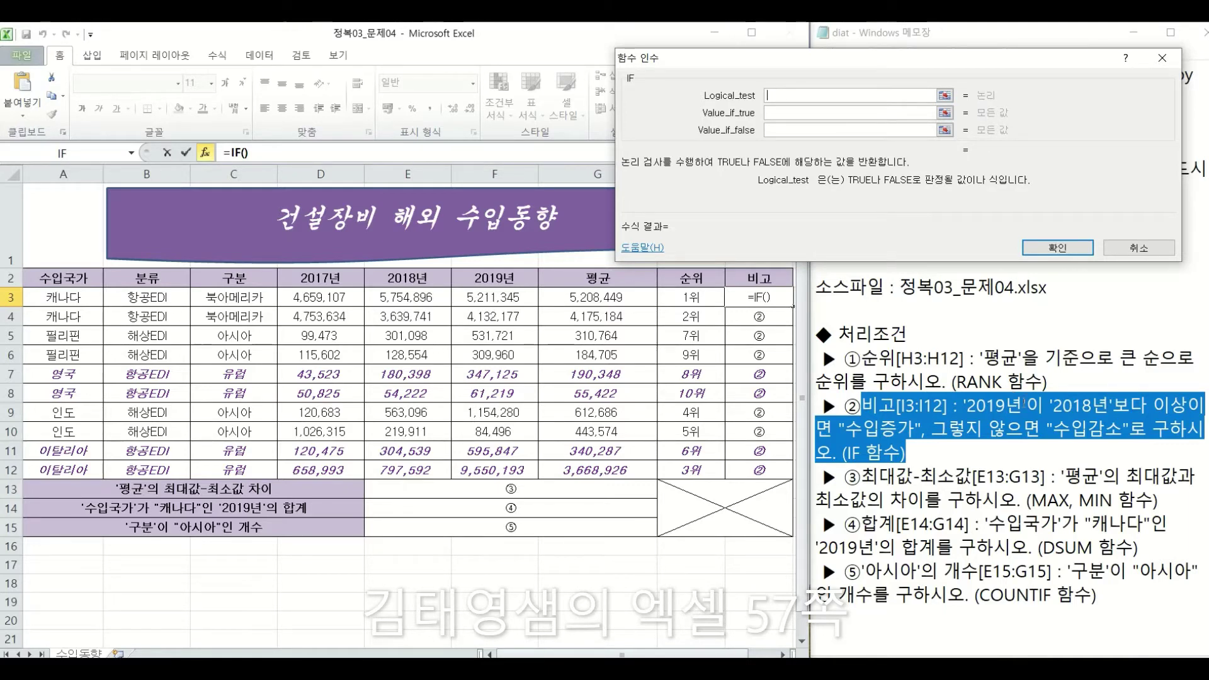
# Step: Set the IF function's Logical_test to F3>=E3, comparing 2019년 with 2018년
pyautogui.click(505, 297)
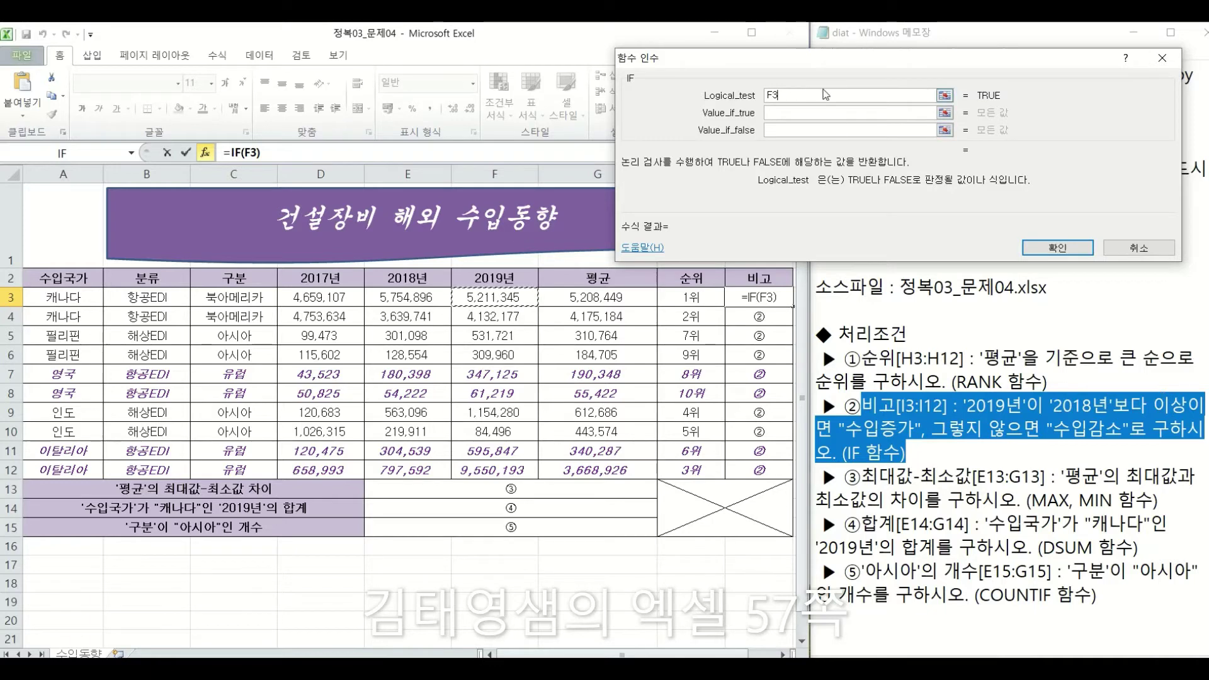
pyautogui.write('>')
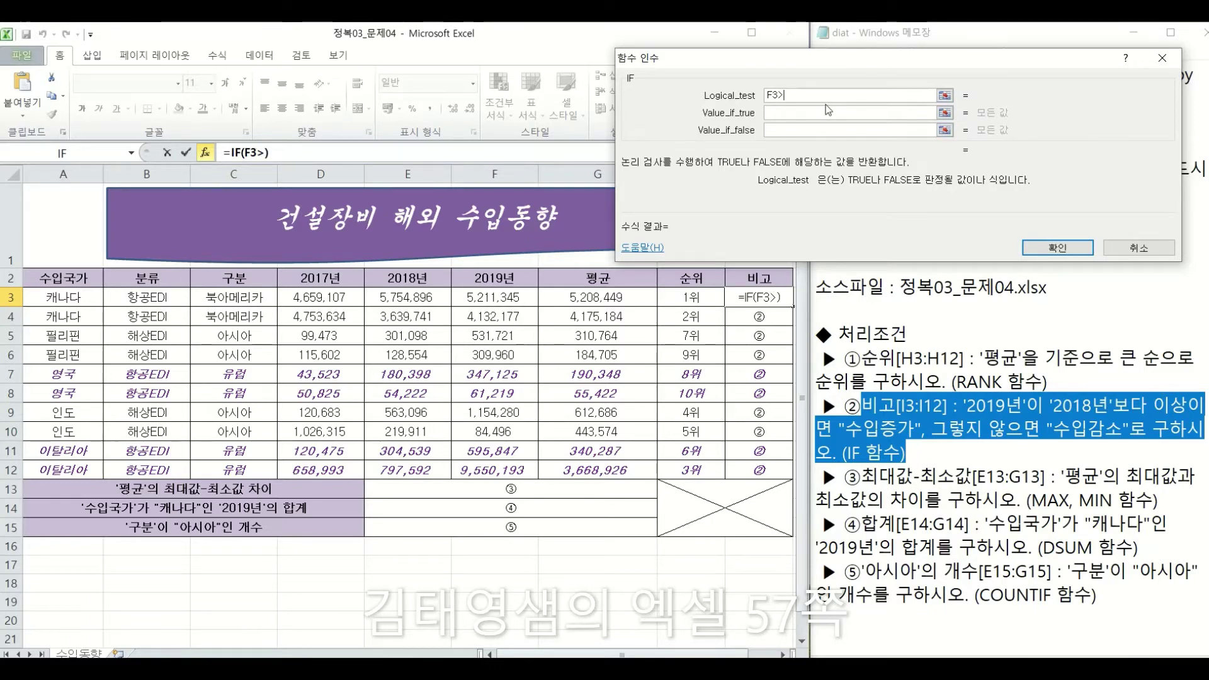
pyautogui.write('=')
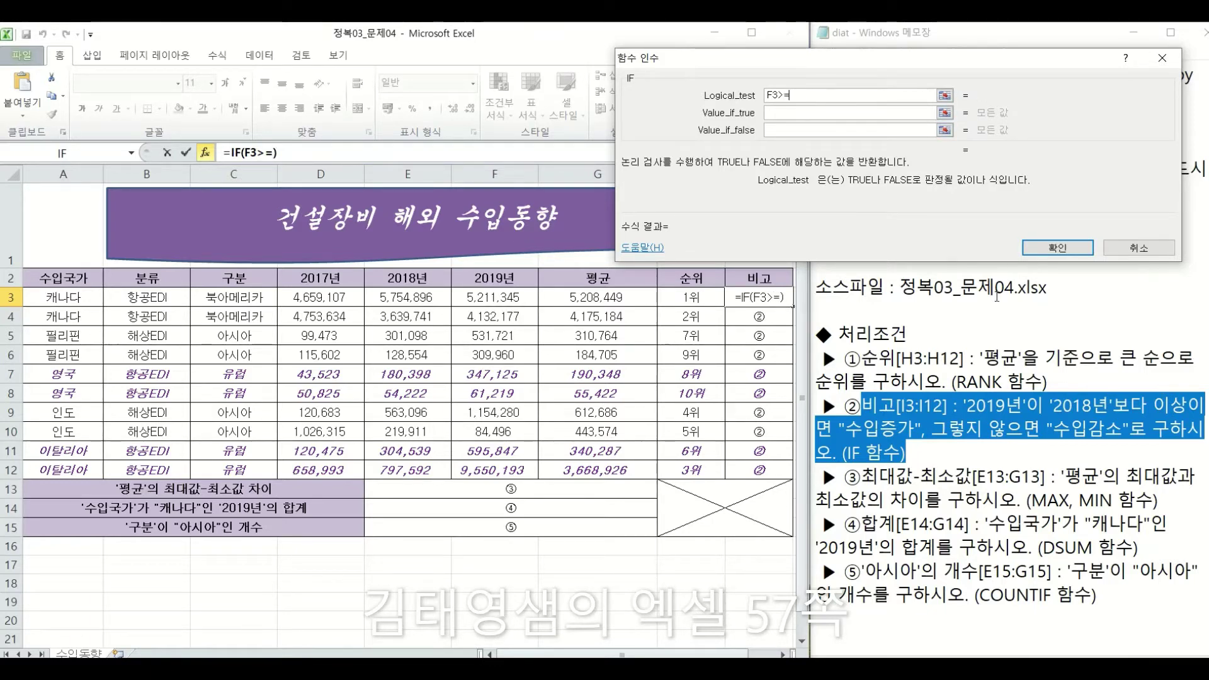
pyautogui.click(416, 297)
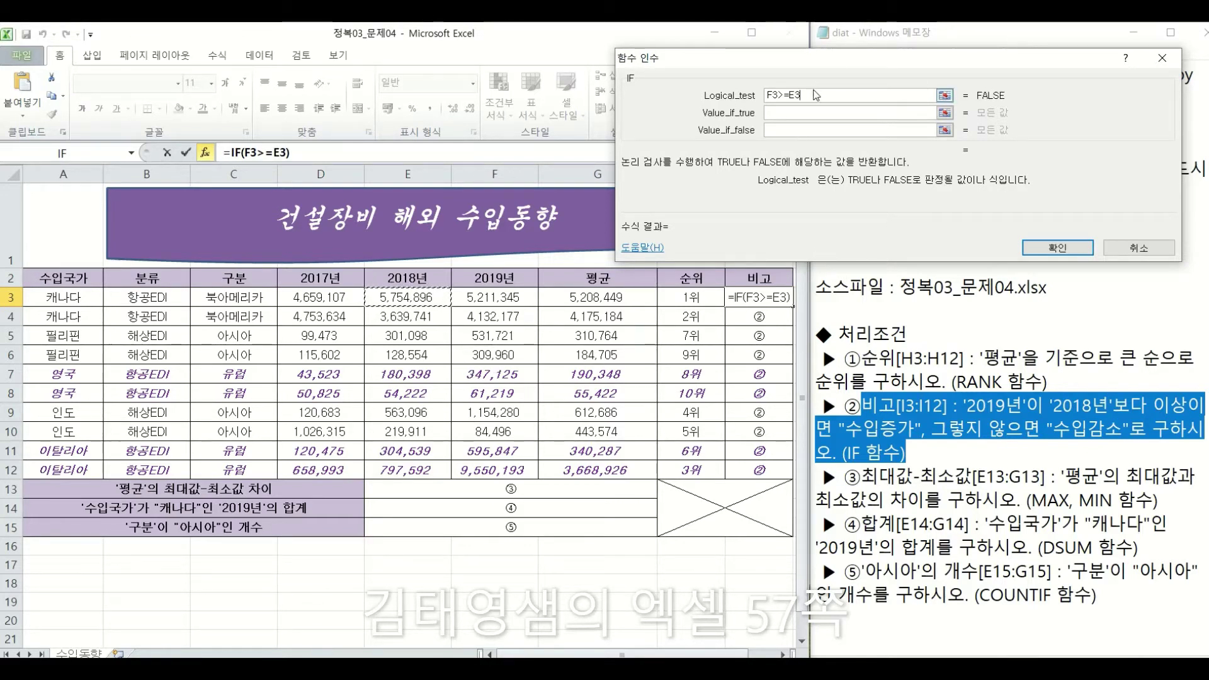
pyautogui.click(769, 95)
# Step: Set the IF function's Value_if_true to "수입증가" and its Value_if_false to "수입감소"
pyautogui.click(901, 113)
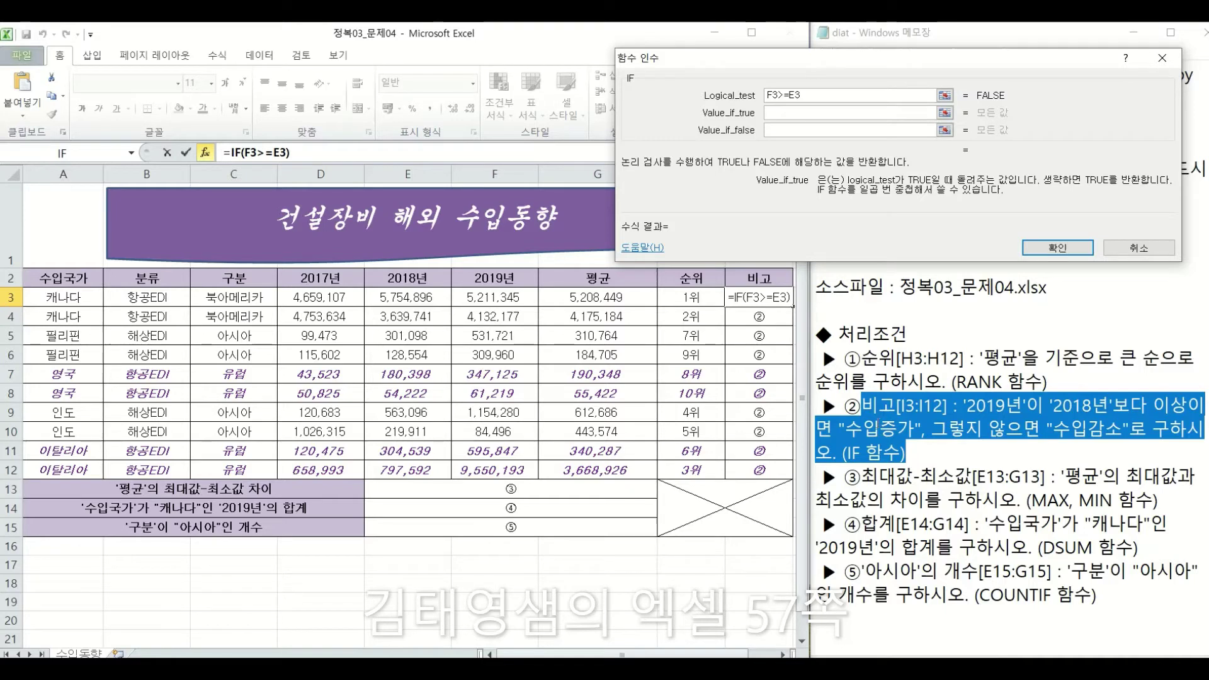
pyautogui.write('"')
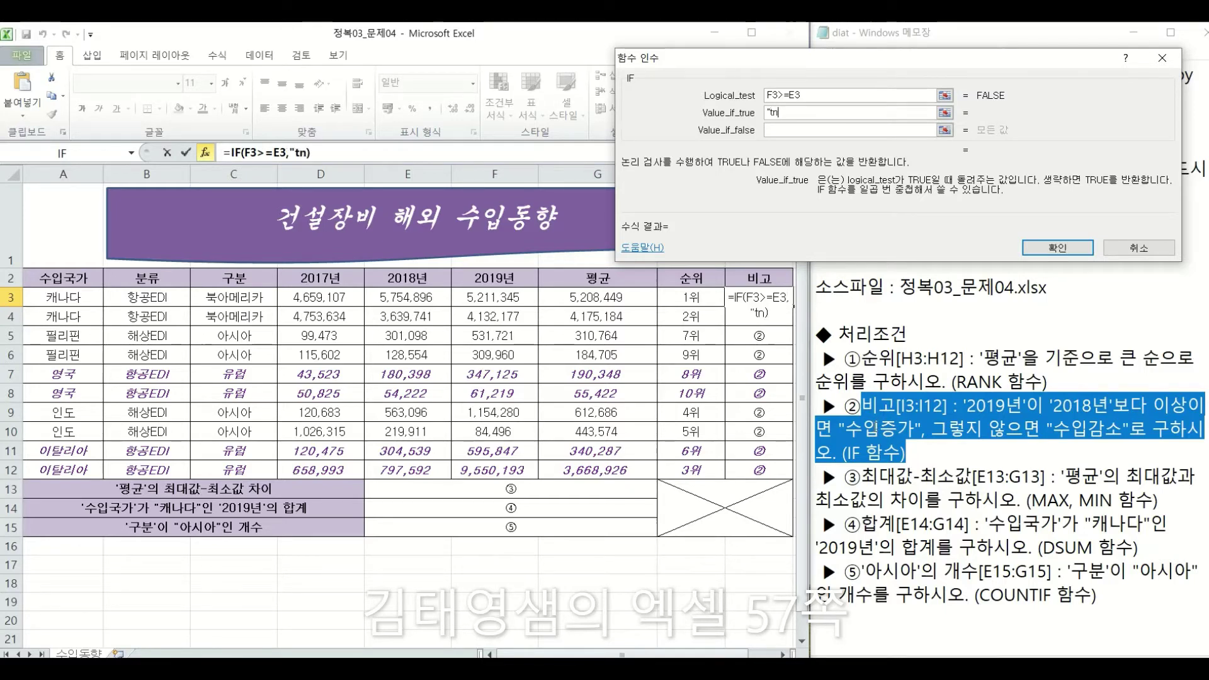
pyautogui.write('수입증가"')
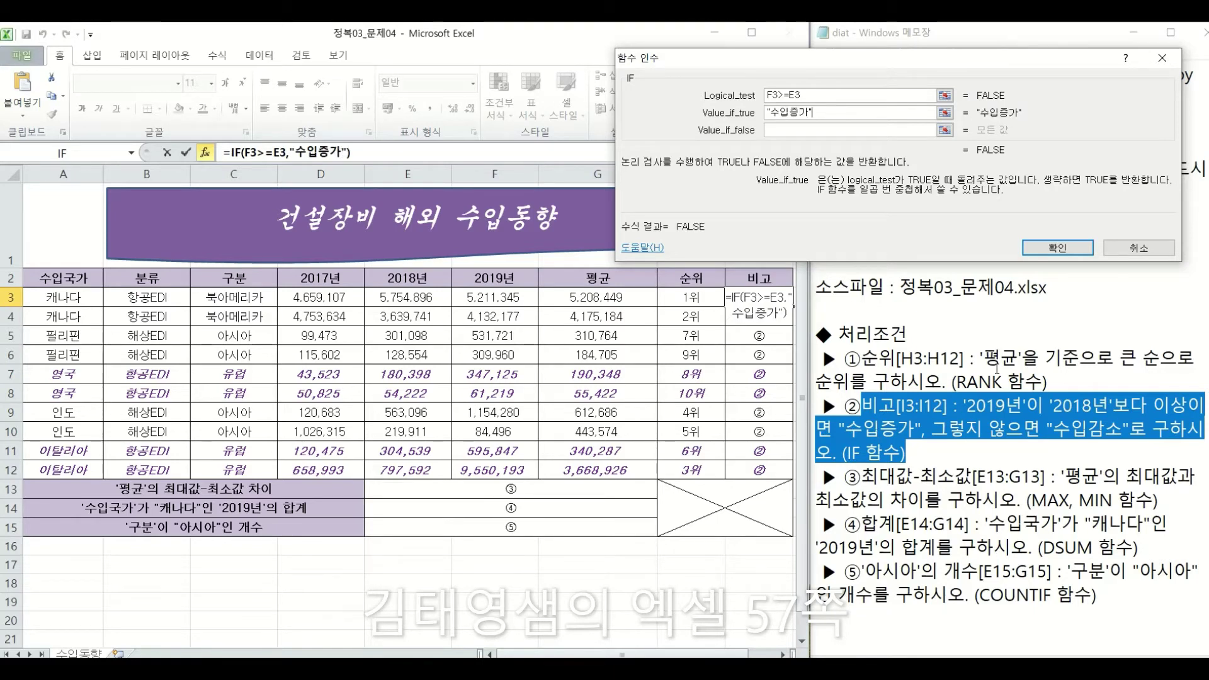
pyautogui.press('Tab')
pyautogui.write('"')
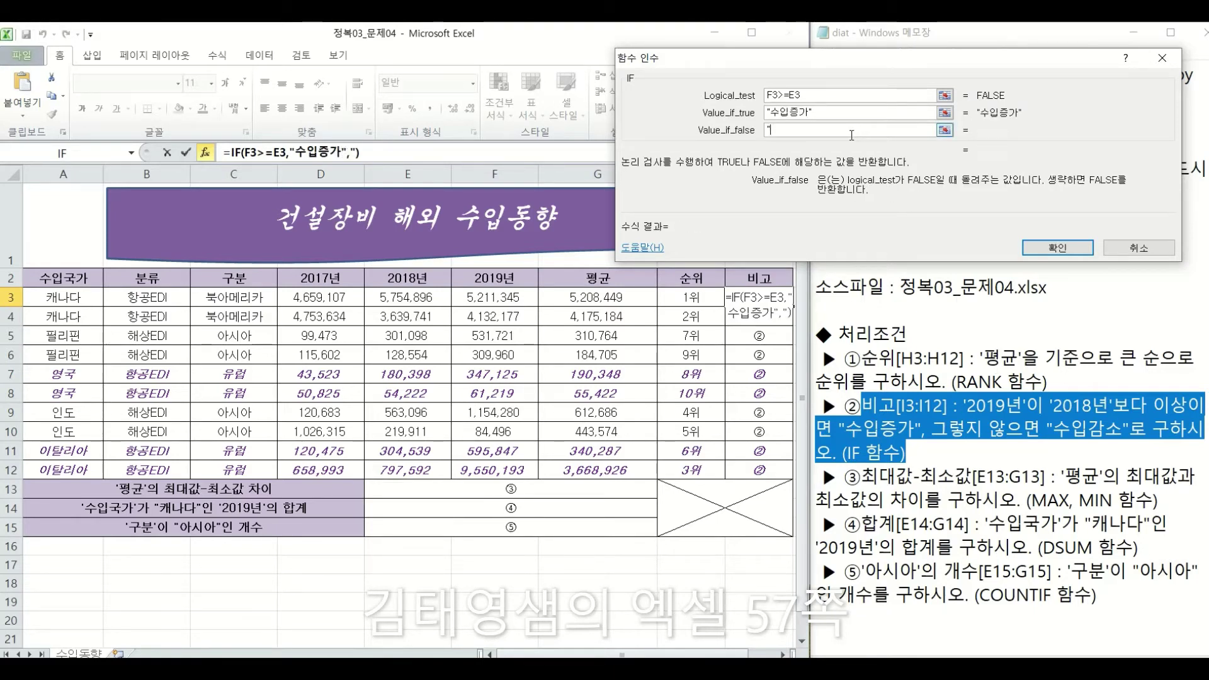
pyautogui.write('ㅅ입감소')
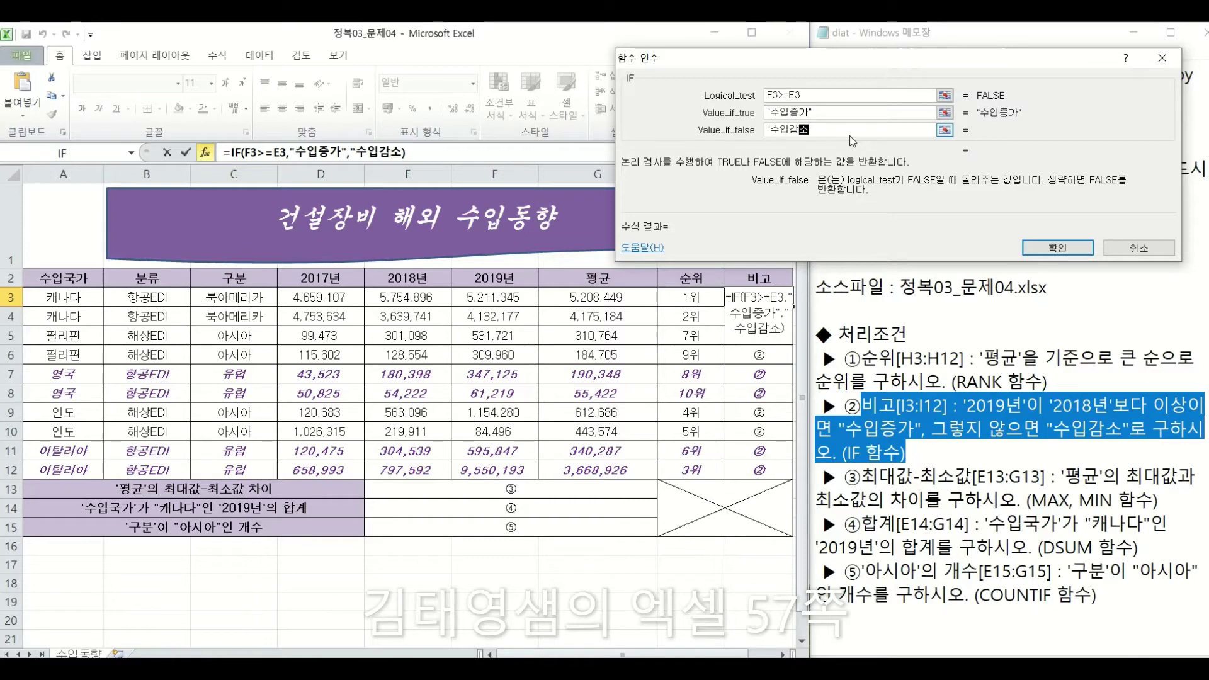
pyautogui.write('"')
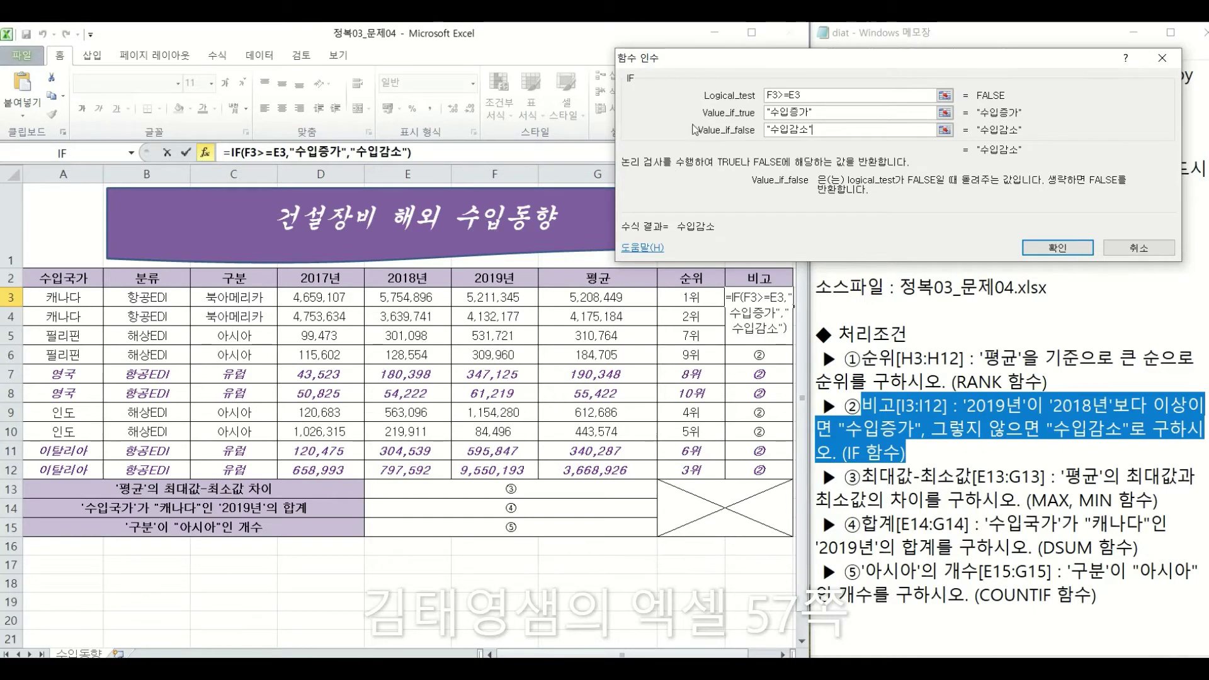
# Step: Complete the IF formula in I3 and fill it down through I12
pyautogui.click(832, 94)
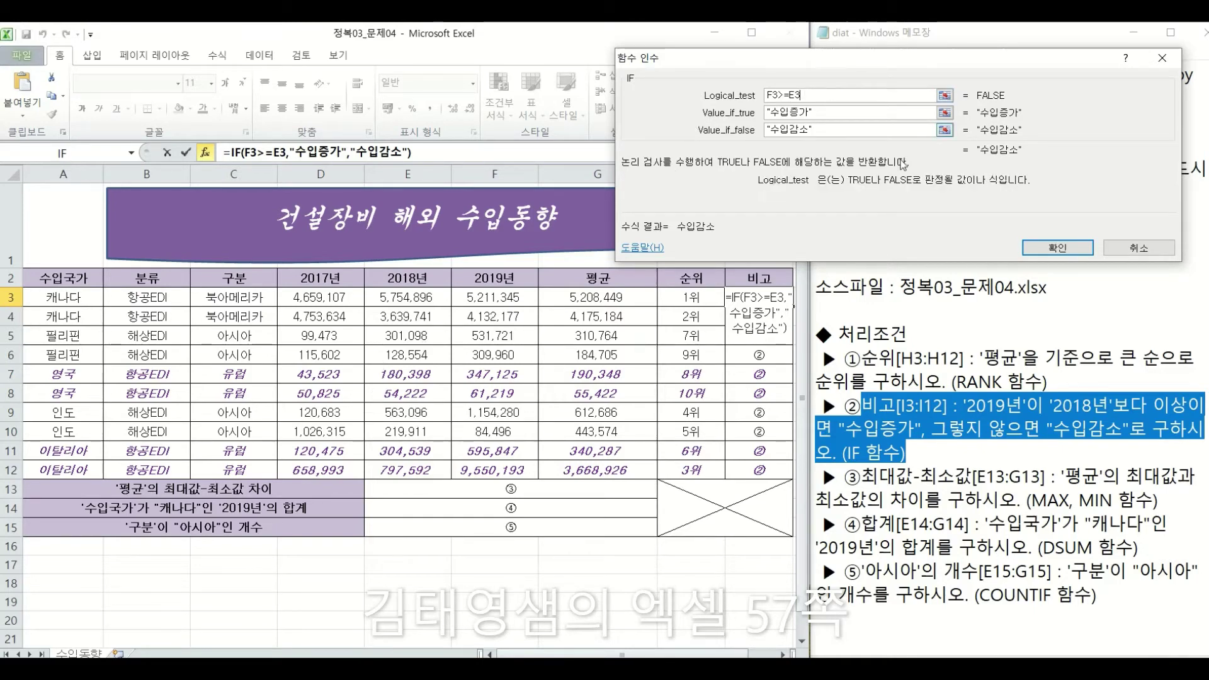
pyautogui.click(1058, 247)
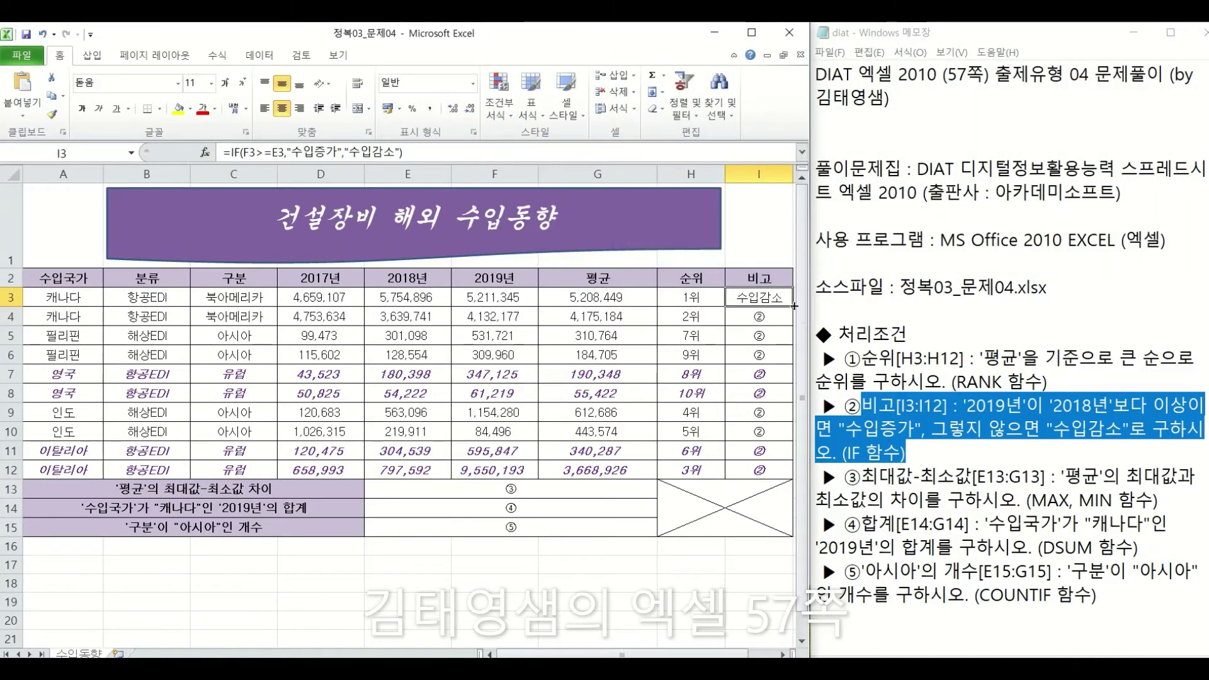
pyautogui.moveTo(792, 306); pyautogui.dragTo(774, 476)
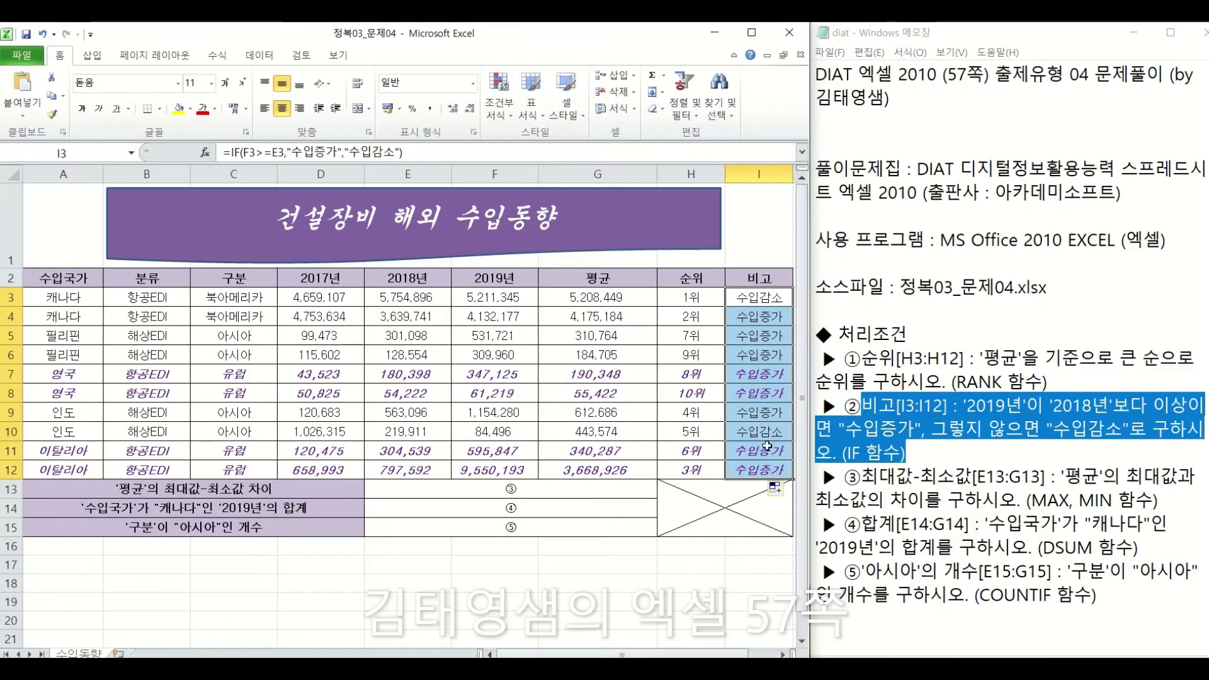
pyautogui.click(746, 434)
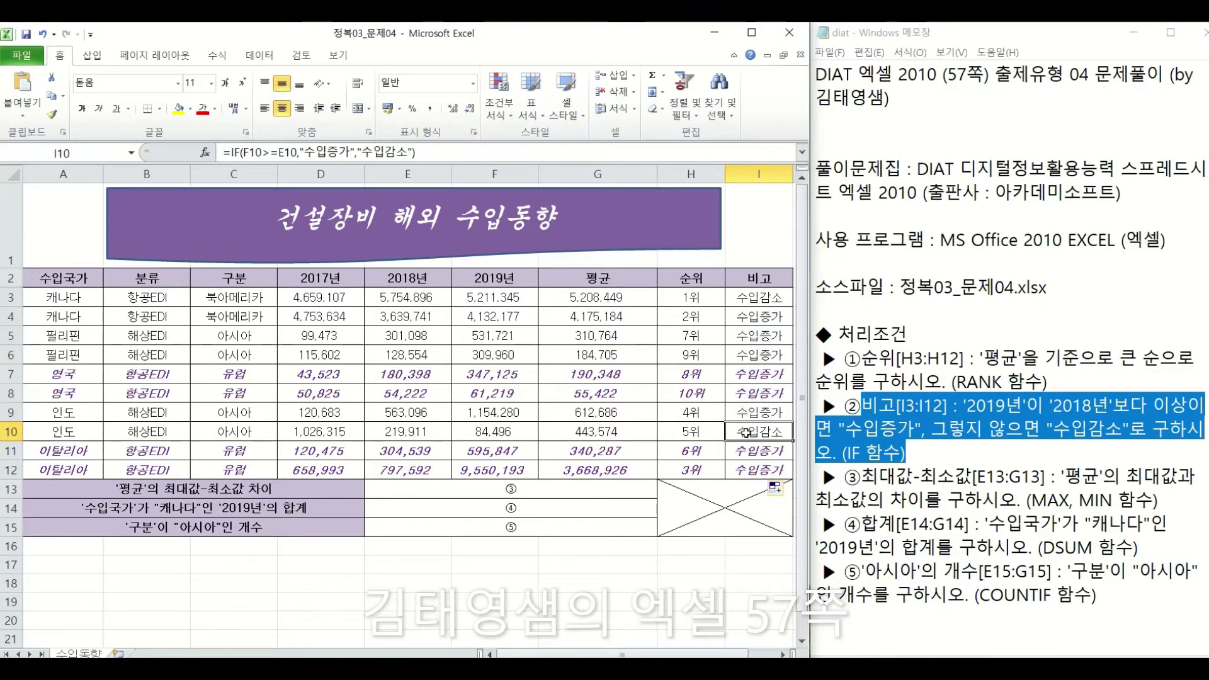
# Step: For requirement ③, start the formula in E13 with MAX over the 평균 range G3:G12, followed by a minus sign
pyautogui.click(575, 489)
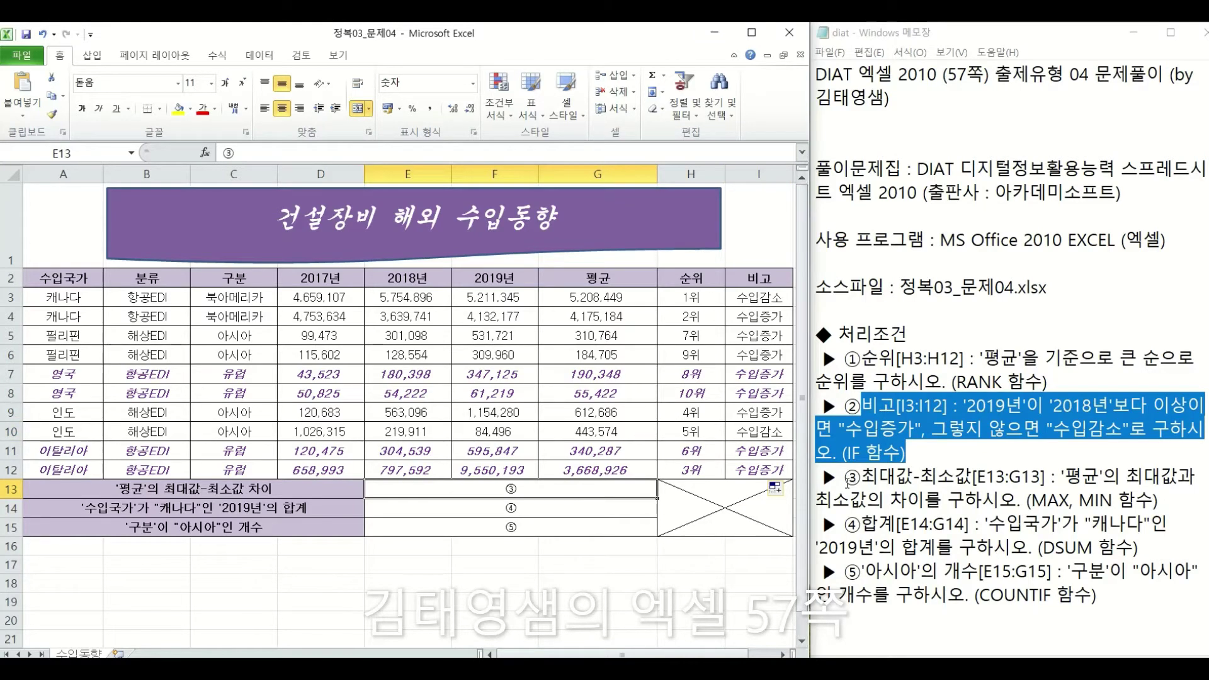
pyautogui.moveTo(845, 477); pyautogui.dragTo(860, 477)
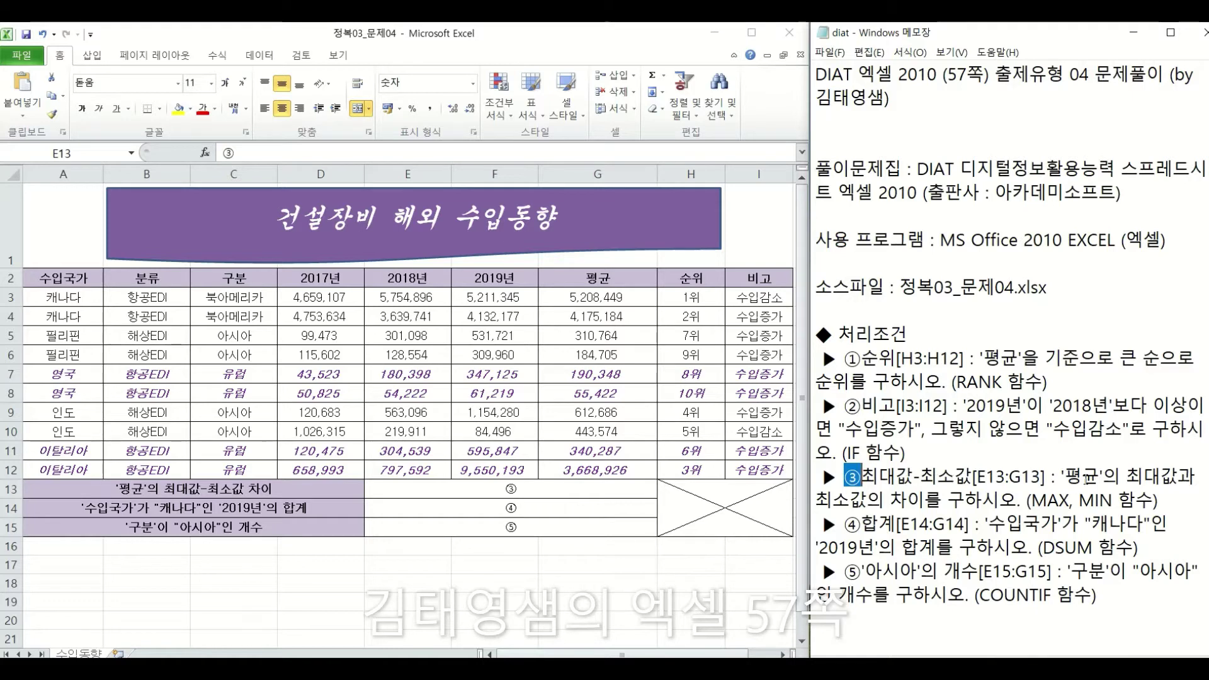
pyautogui.click(1064, 477)
pyautogui.moveTo(1063, 477); pyautogui.dragTo(1104, 477)
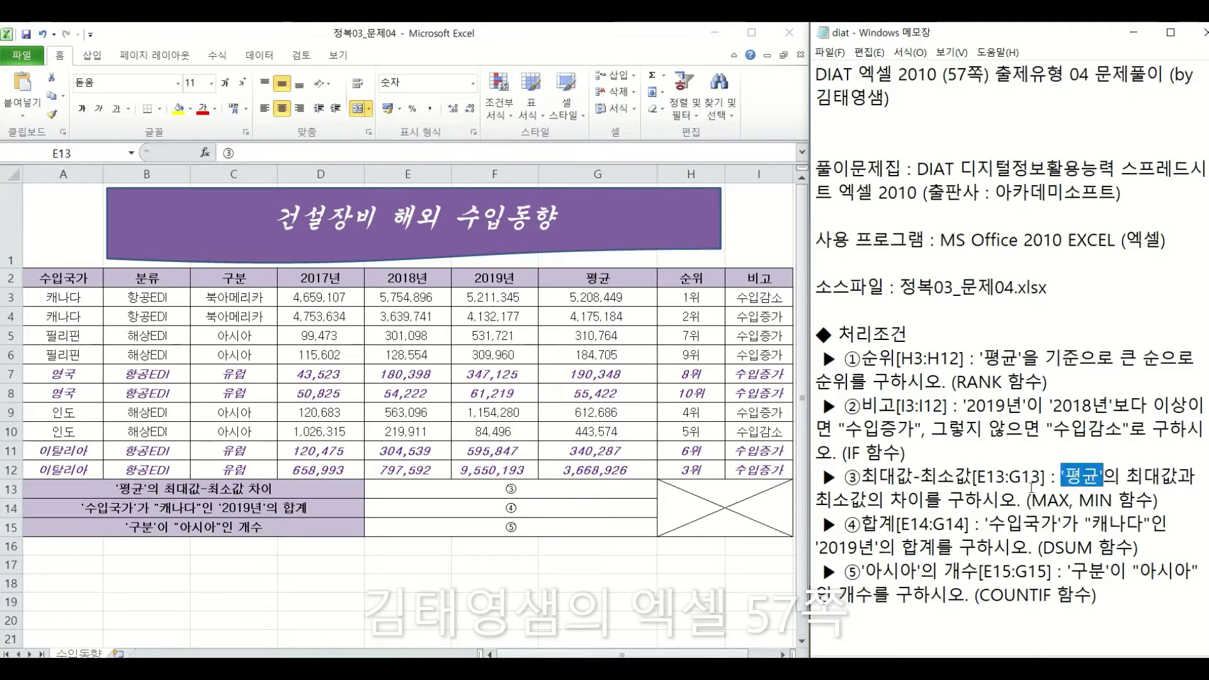
pyautogui.click(548, 490)
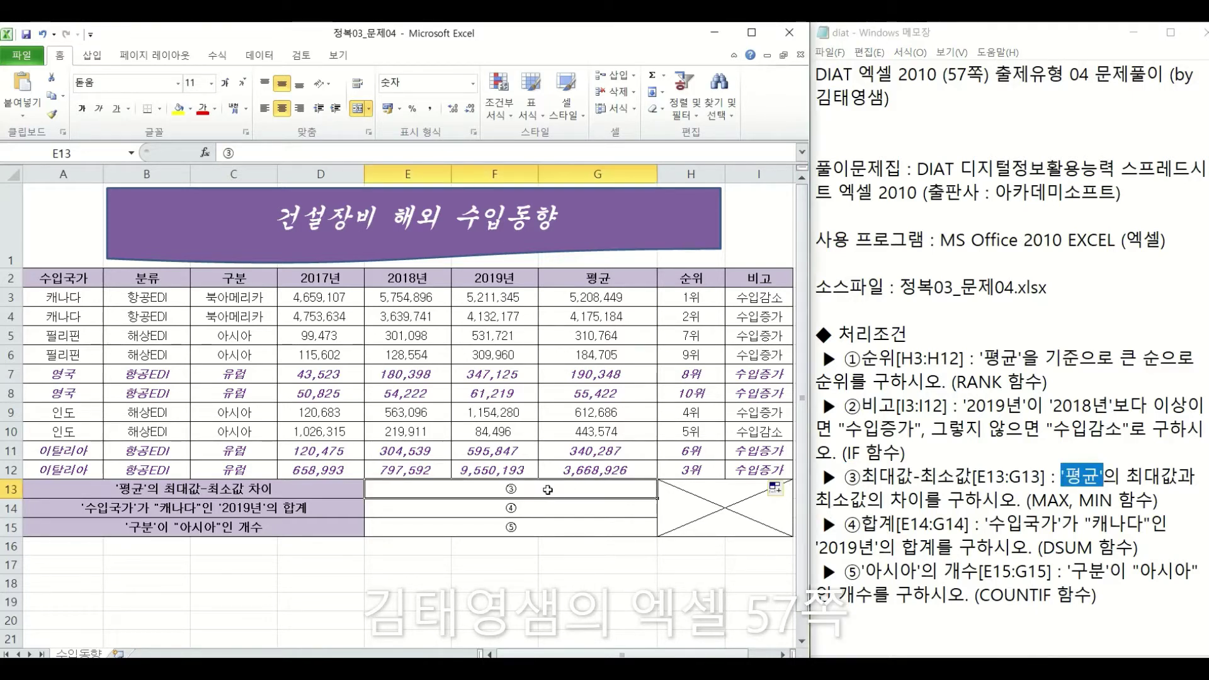
pyautogui.write('=ma')
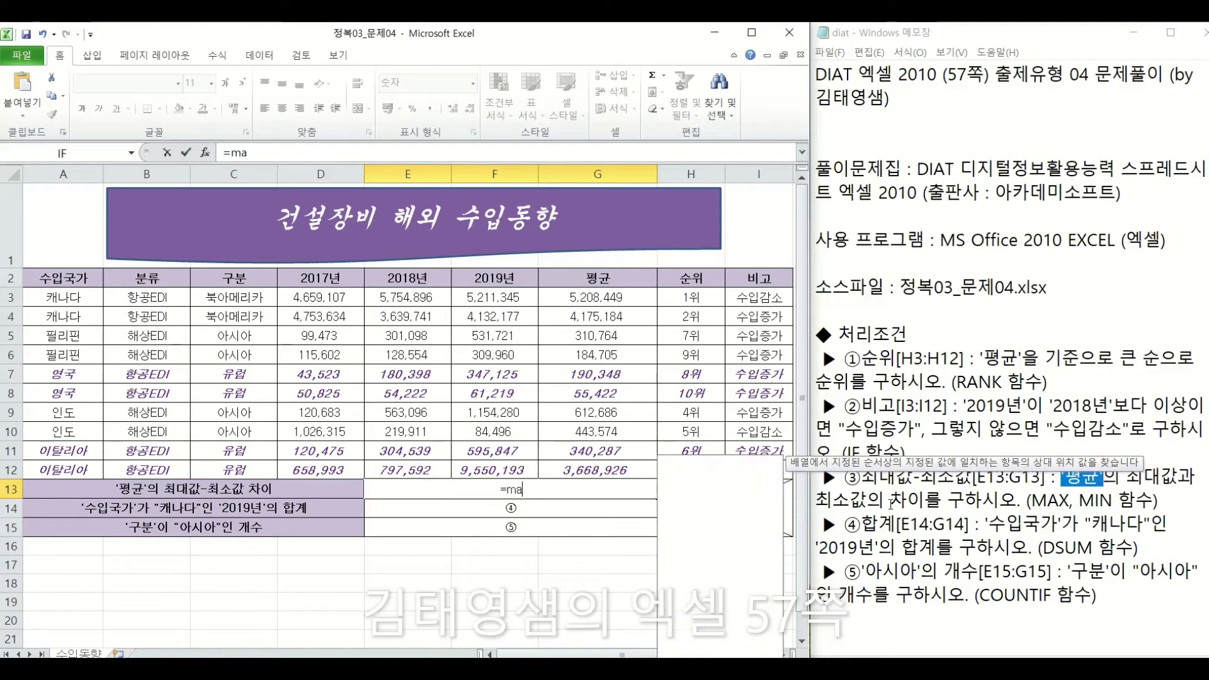
pyautogui.write('x(')
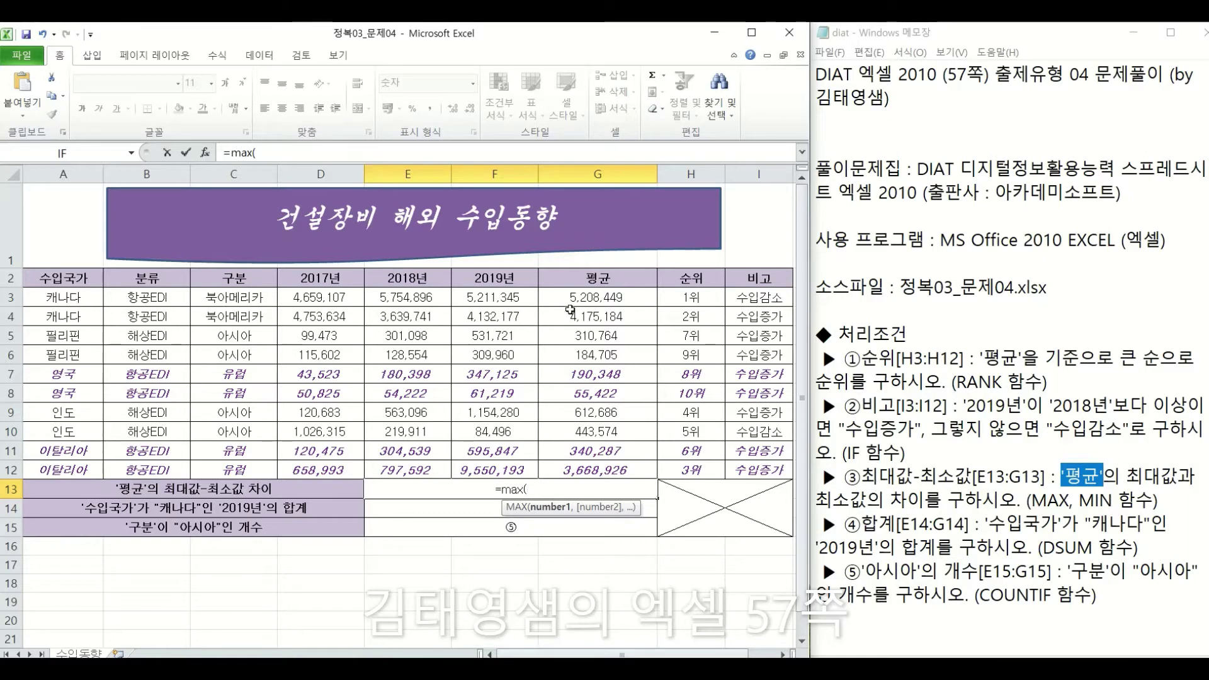
pyautogui.moveTo(573, 295); pyautogui.dragTo(573, 473)
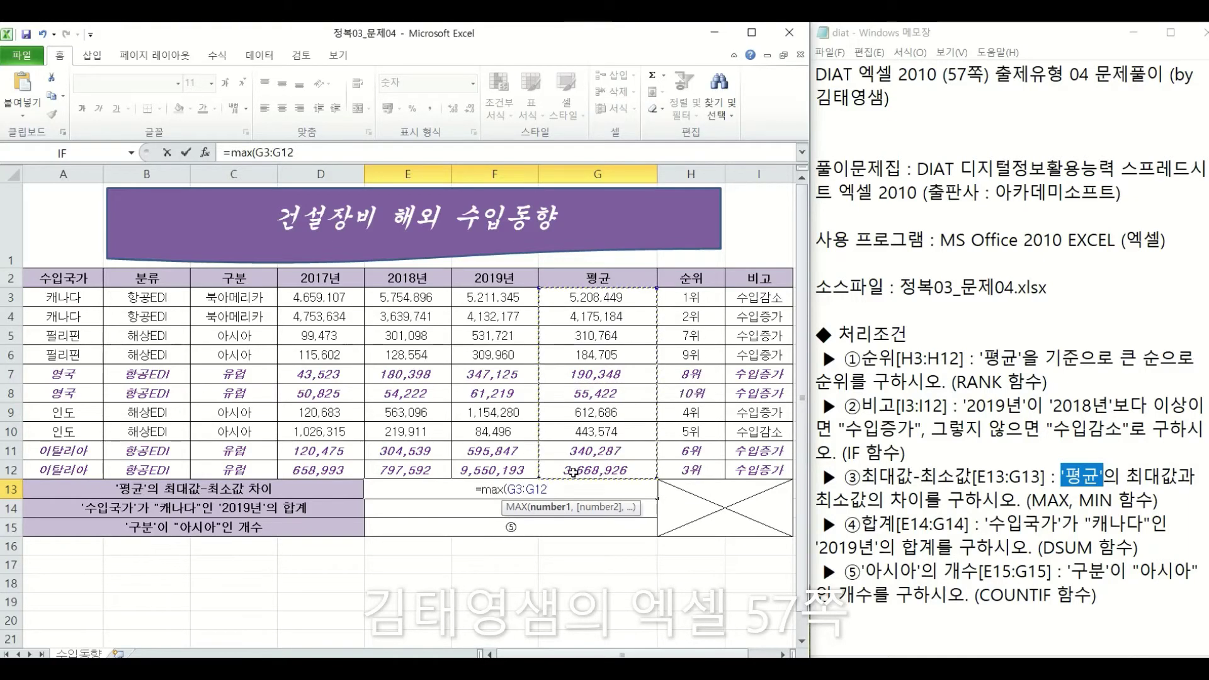
pyautogui.write(')-')
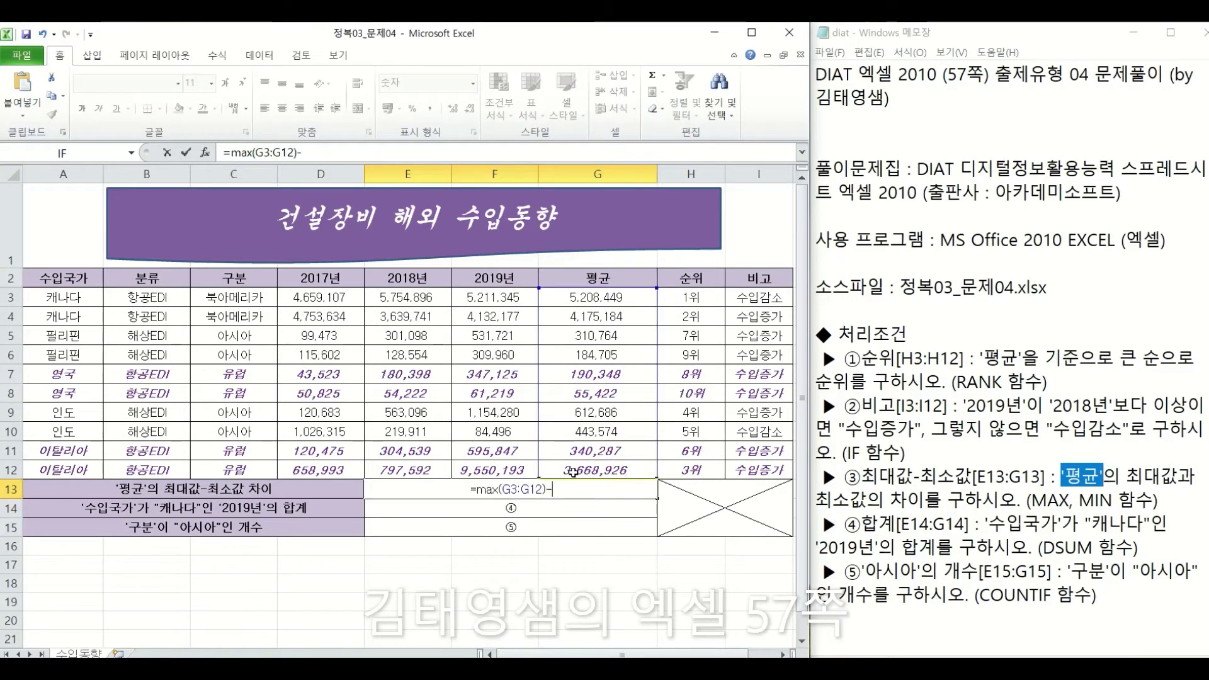
# Step: Complete the E13 formula by subtracting MIN over the 평균 range G3:G12
pyautogui.write('mi')
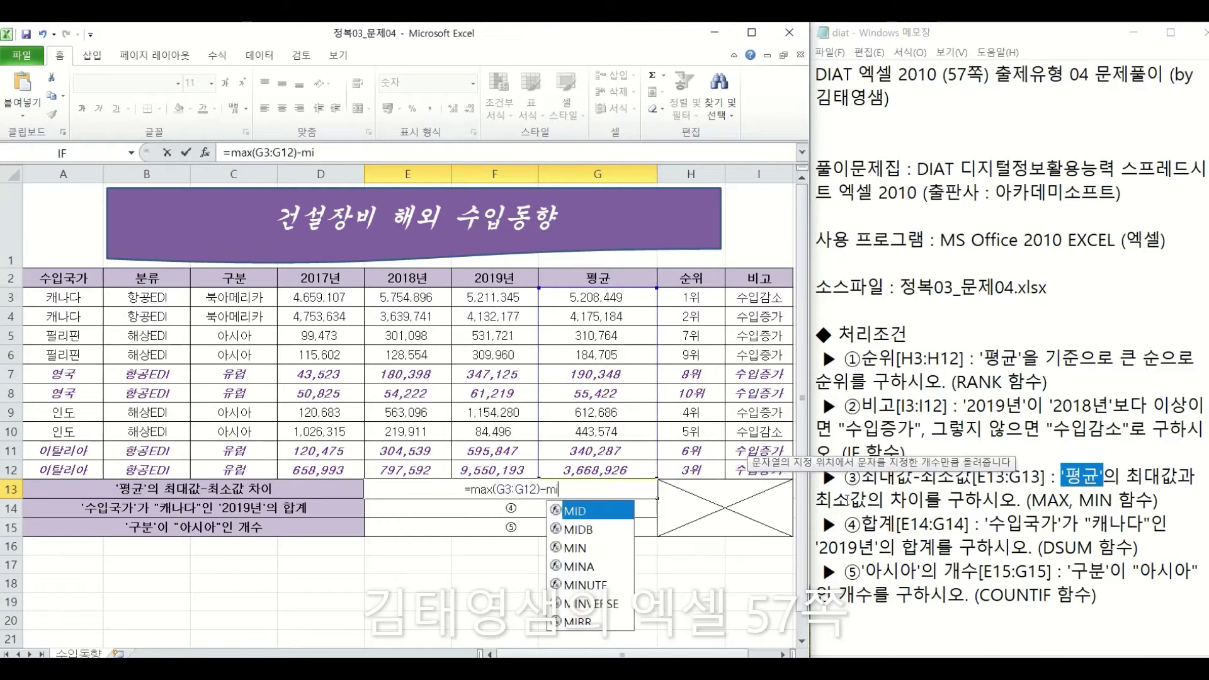
pyautogui.write('n(')
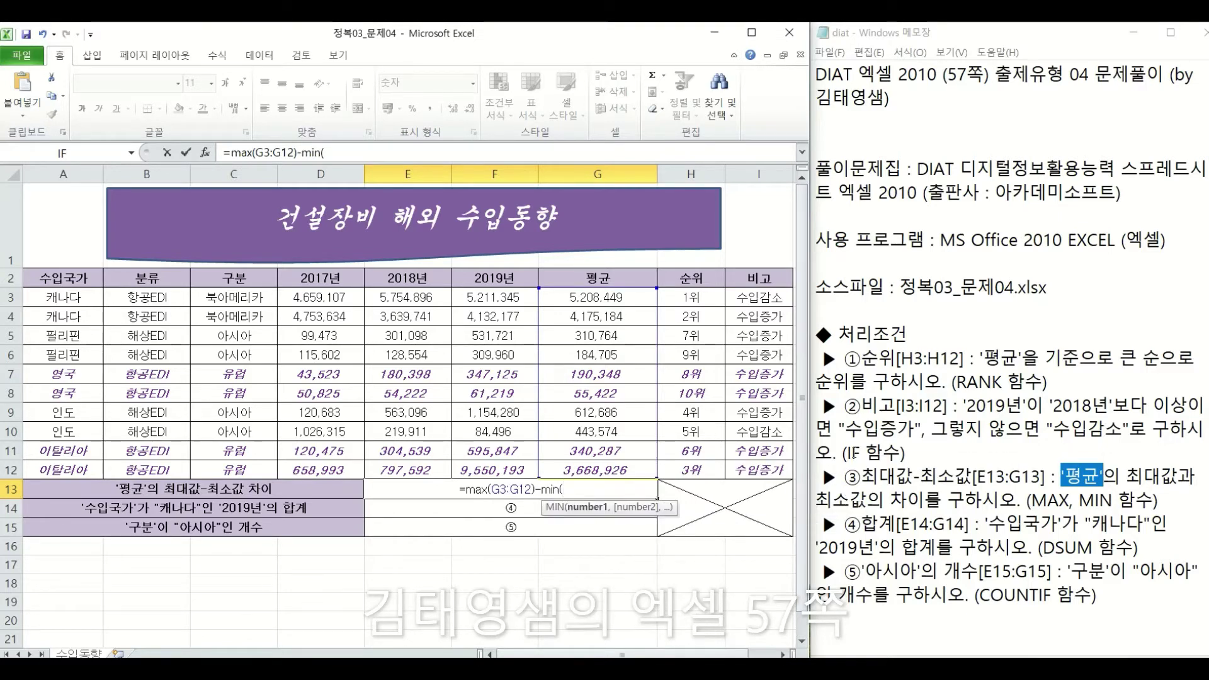
pyautogui.click(603, 296)
pyautogui.moveTo(604, 296); pyautogui.dragTo(601, 472)
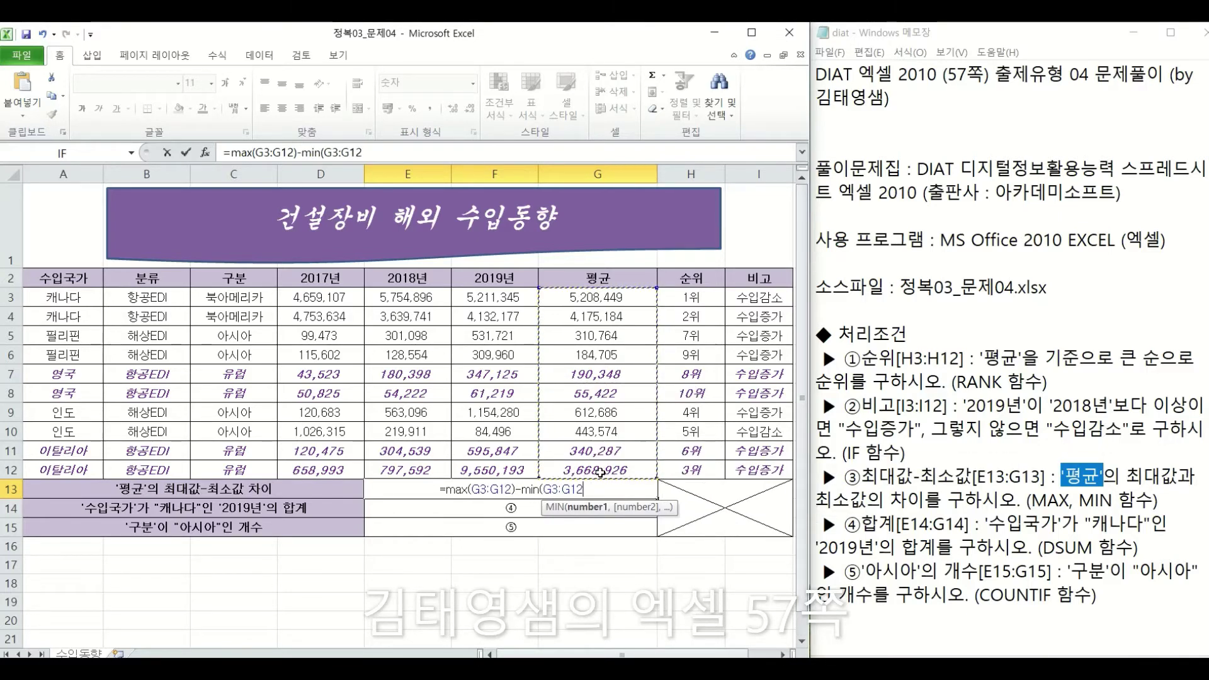
pyautogui.write(')')
pyautogui.press('Return')
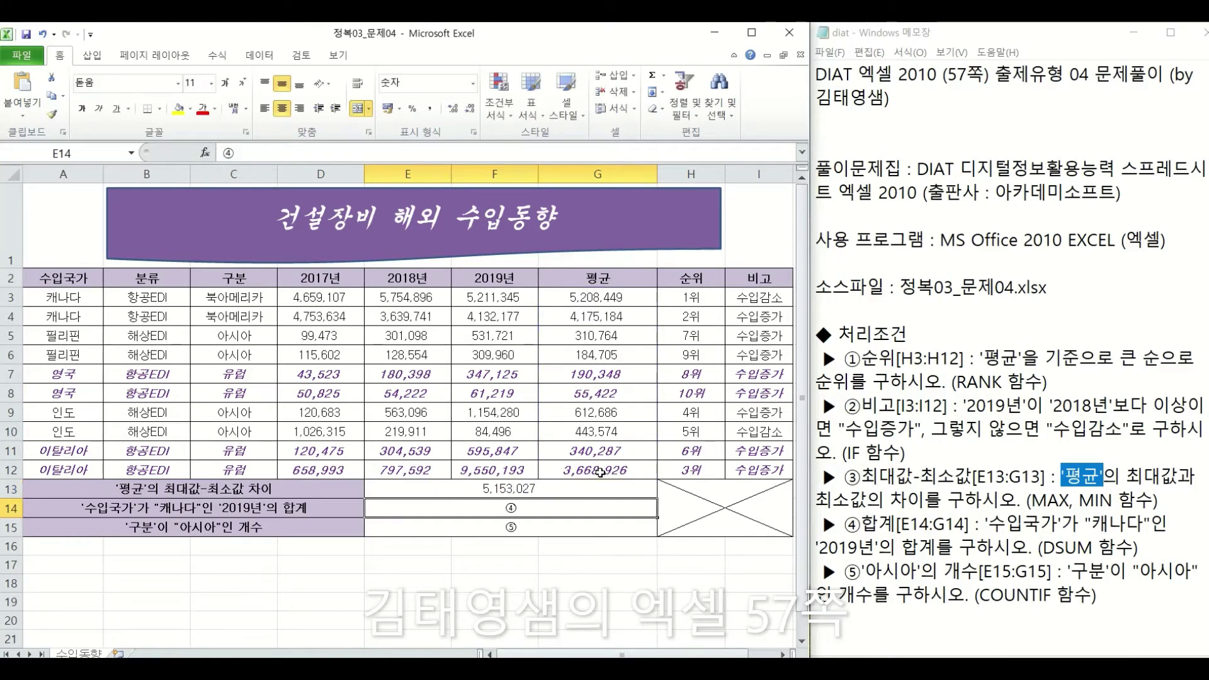
pyautogui.click(566, 490)
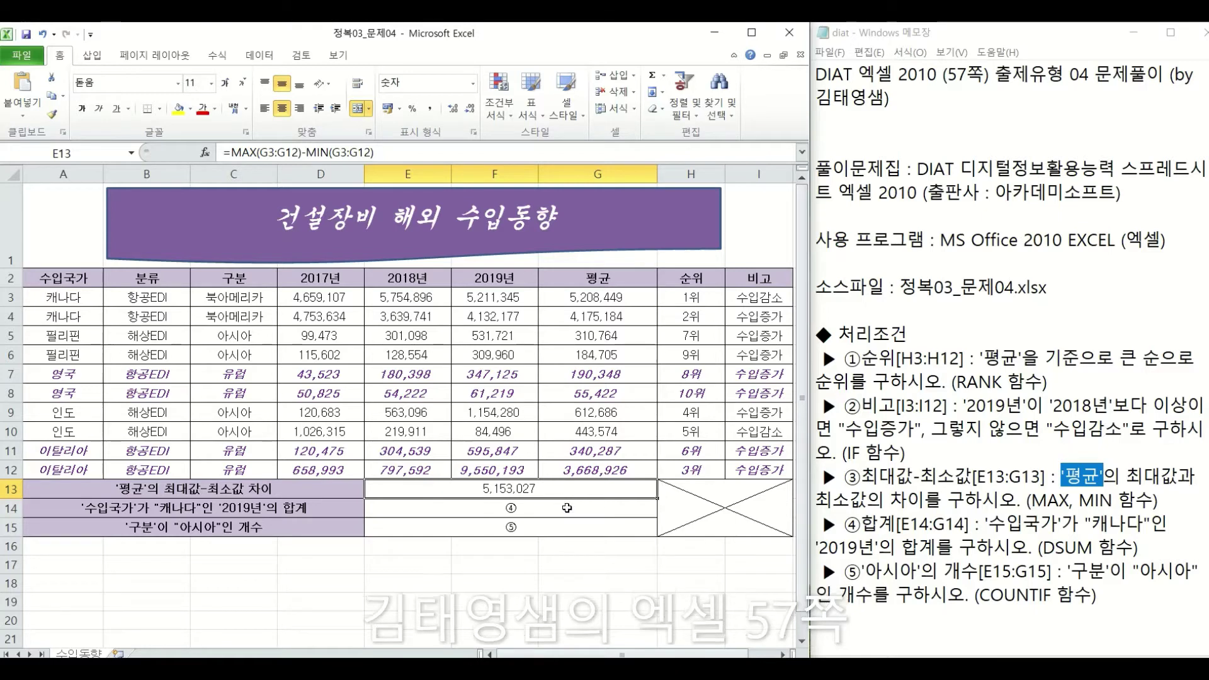
# Step: Examine requirement ④ in the notes, covering the 합계 for E14:G14 and its DSUM function
pyautogui.click(567, 508)
pyautogui.click(911, 522)
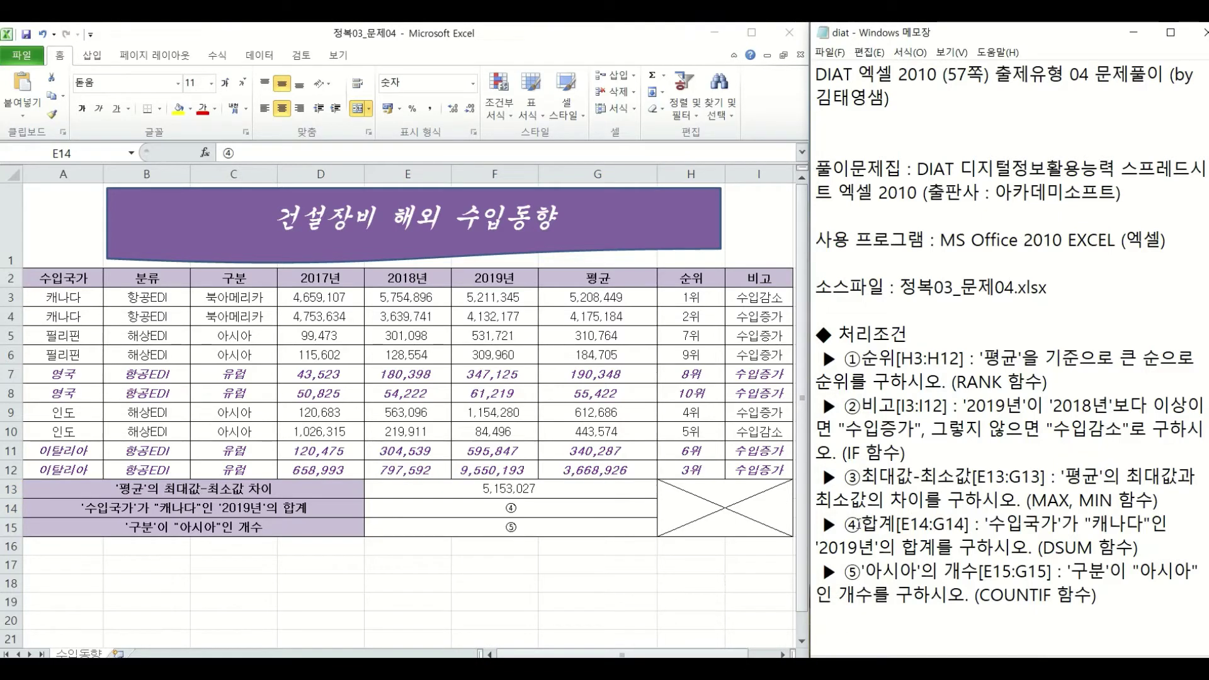
pyautogui.moveTo(844, 522); pyautogui.dragTo(975, 523)
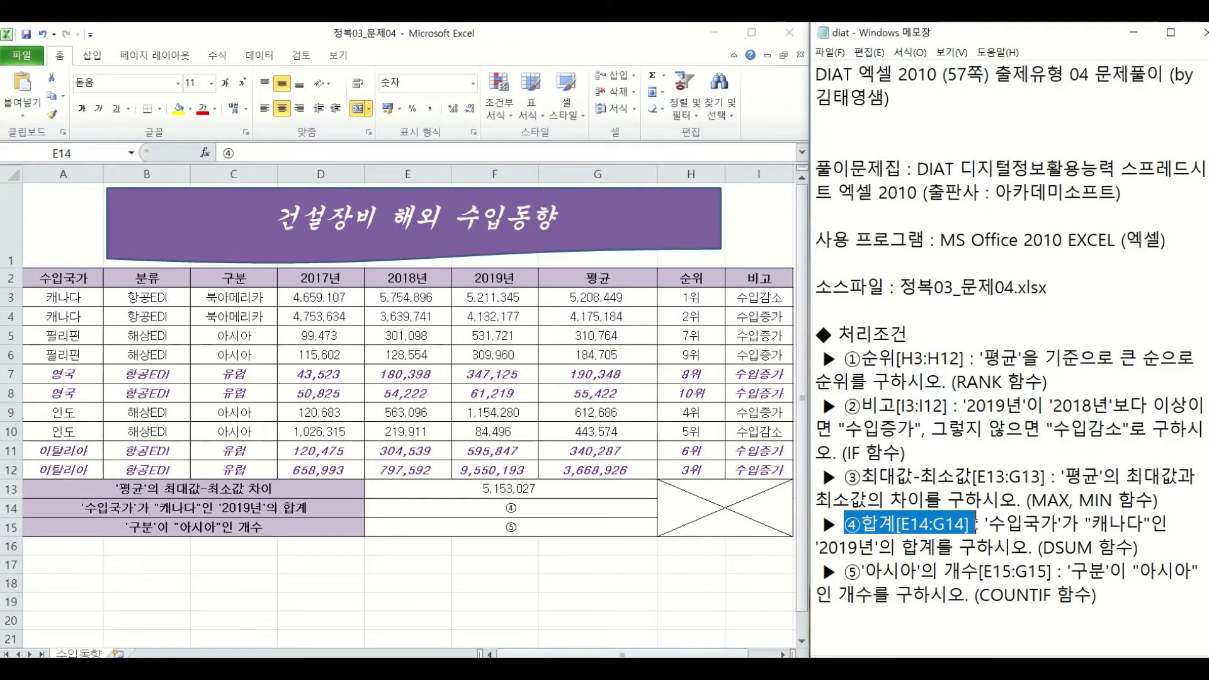
pyautogui.click(553, 514)
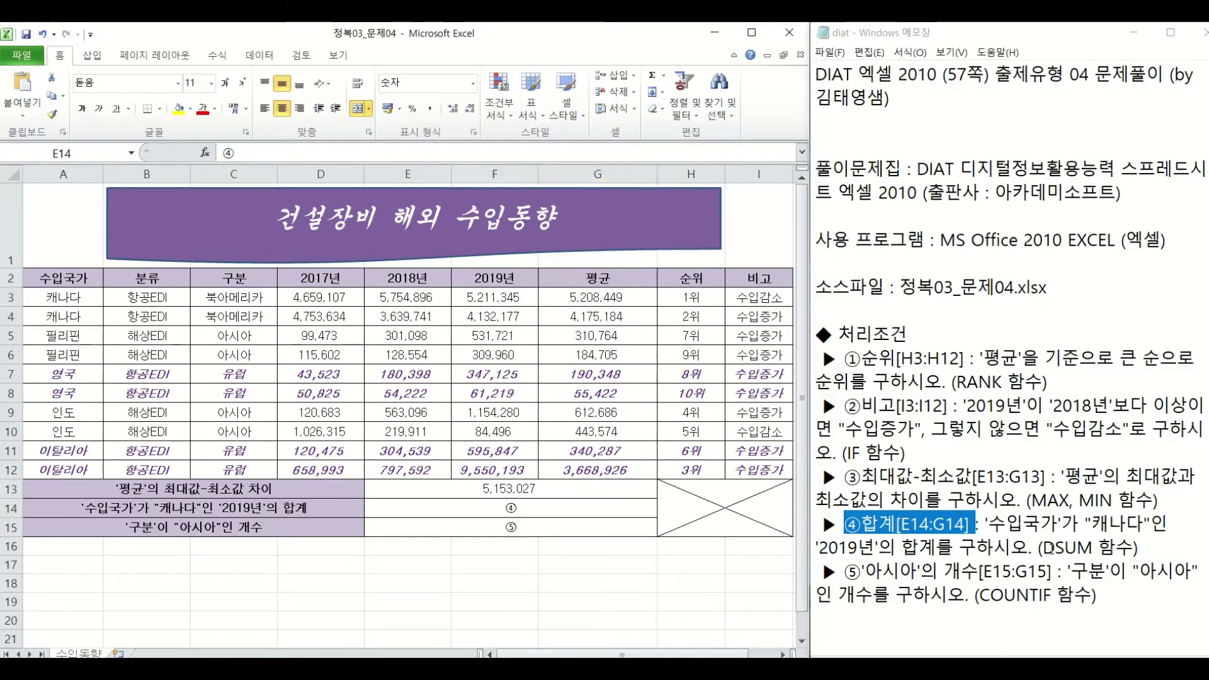
pyautogui.moveTo(1052, 548); pyautogui.dragTo(1094, 547)
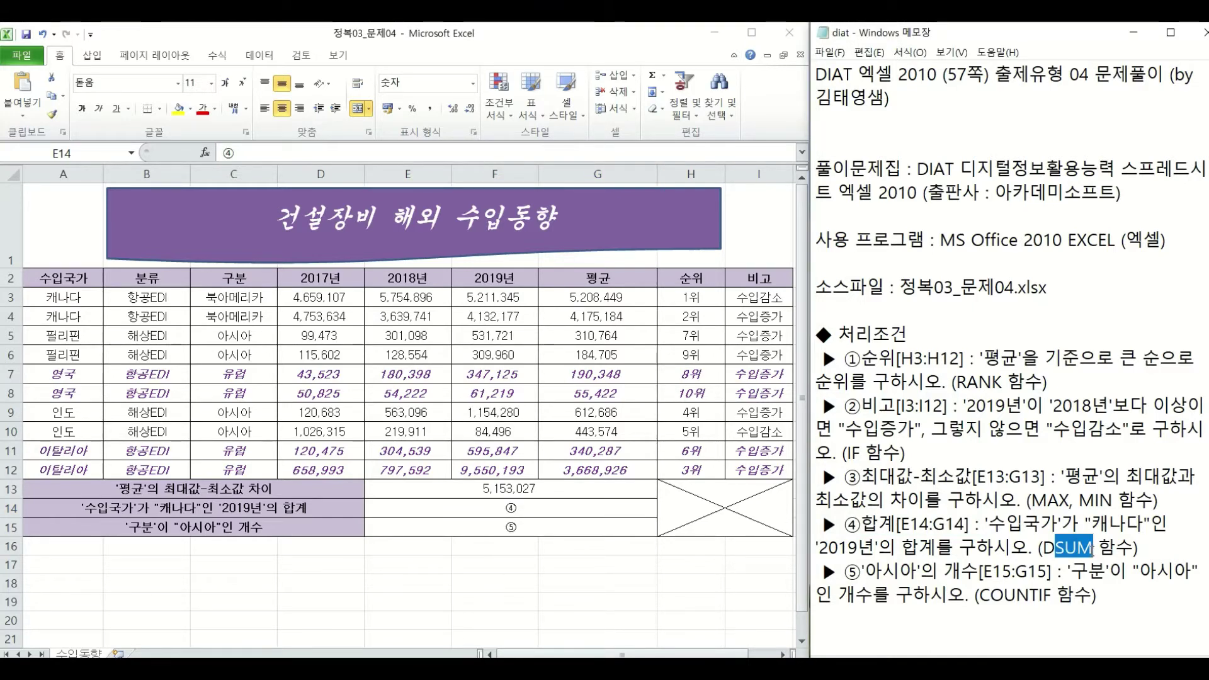
pyautogui.click(1044, 546)
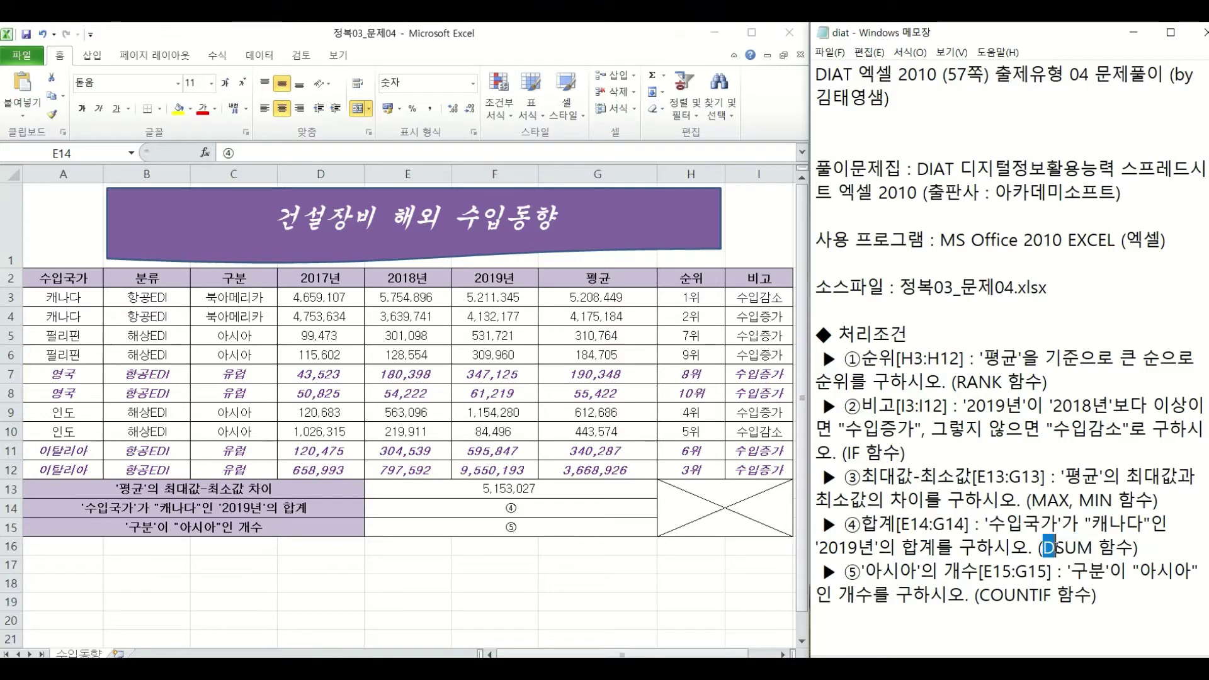
pyautogui.moveTo(1059, 552); pyautogui.dragTo(1046, 552)
pyautogui.moveTo(1055, 547); pyautogui.dragTo(1091, 547)
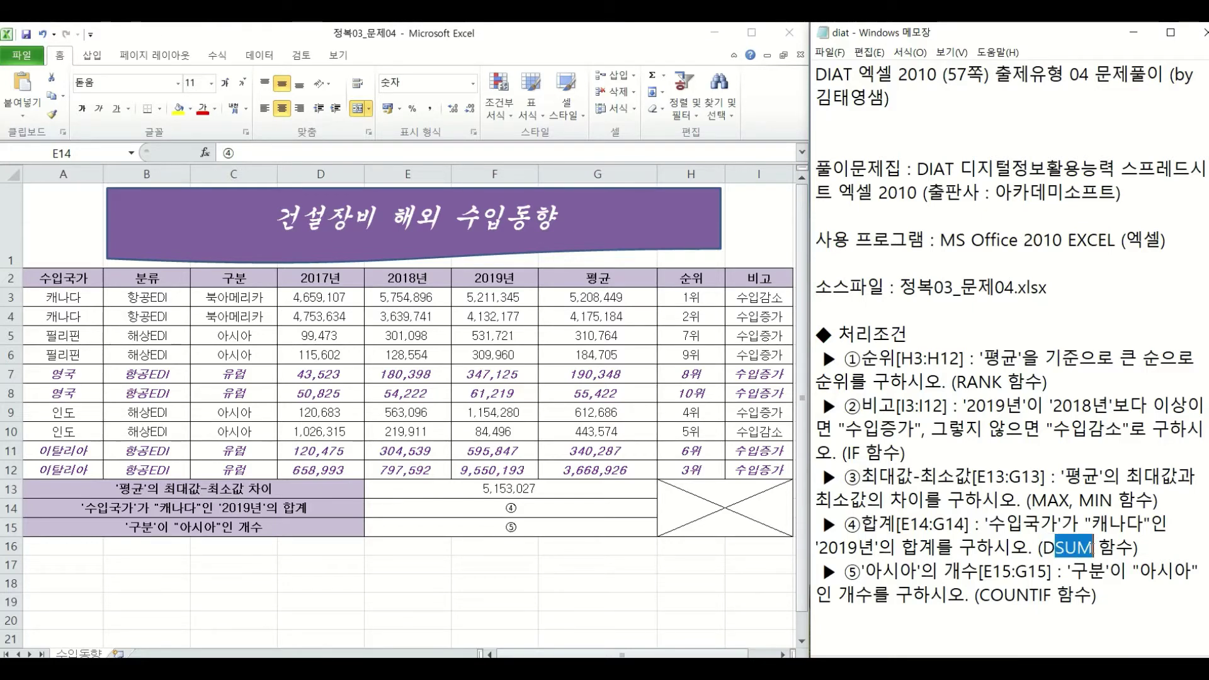
# Step: Insert the DSUM function in E14, finding it by searching for "dsum", and set its Database argument to A2:I12
pyautogui.click(619, 505)
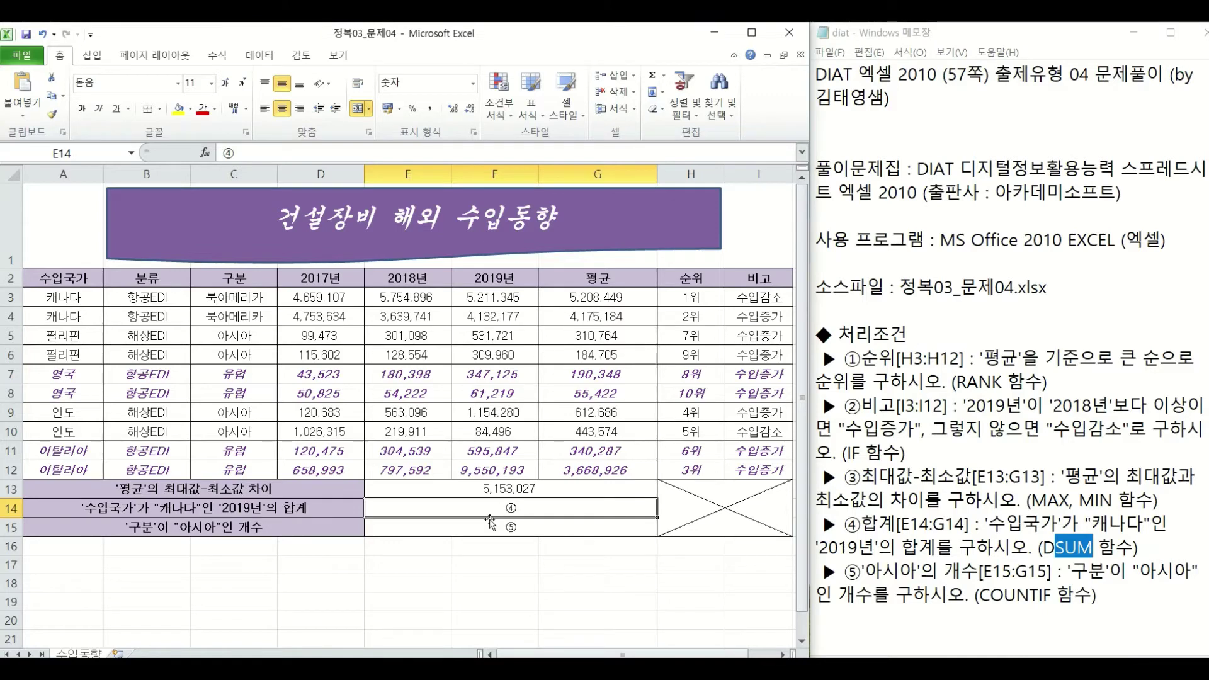
pyautogui.write('=')
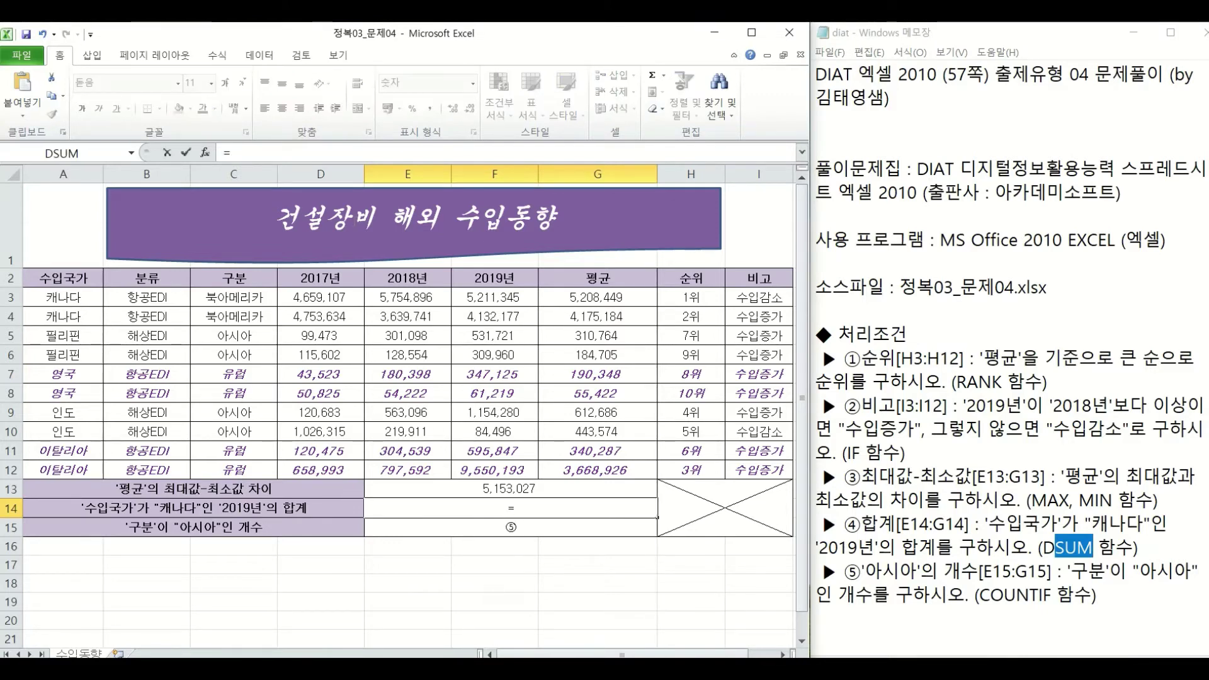
pyautogui.click(205, 152)
pyautogui.write('dsum')
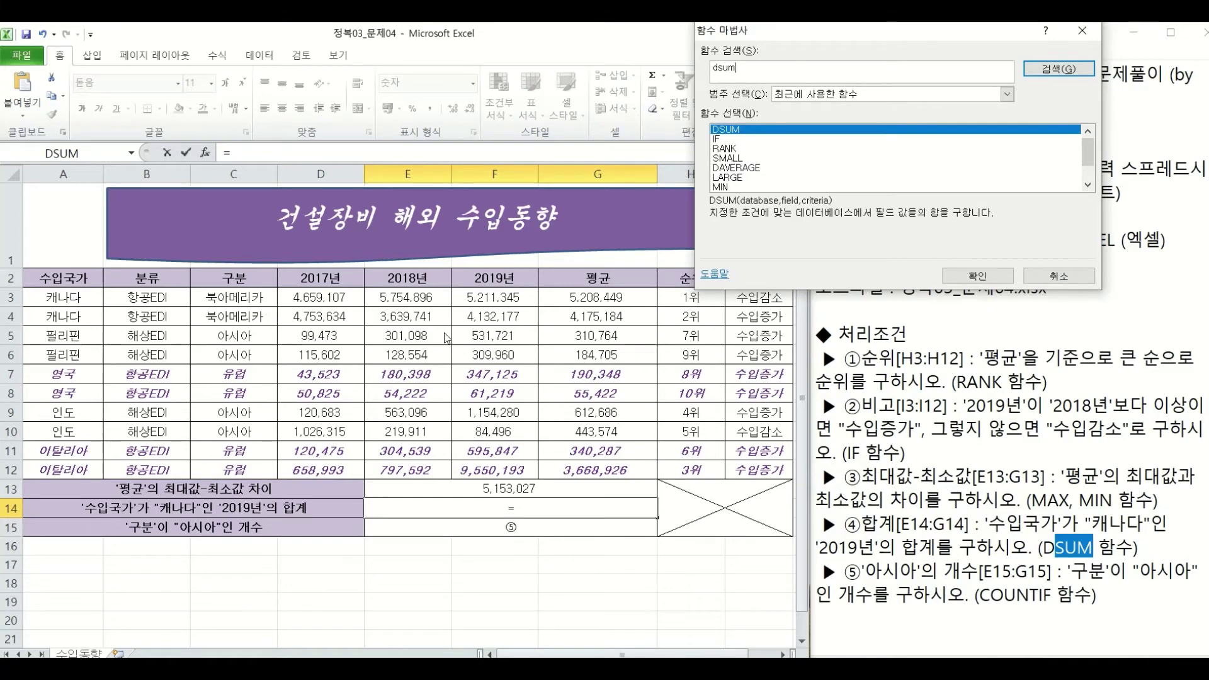
pyautogui.press('Return')
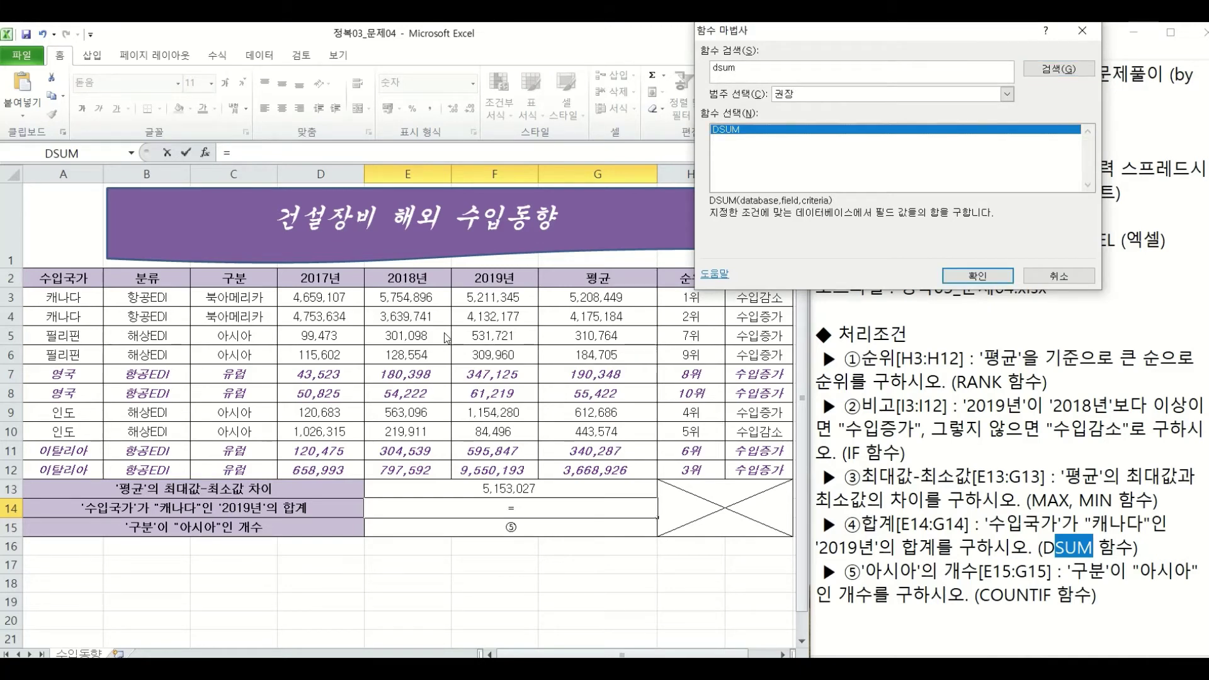
pyautogui.click(988, 281)
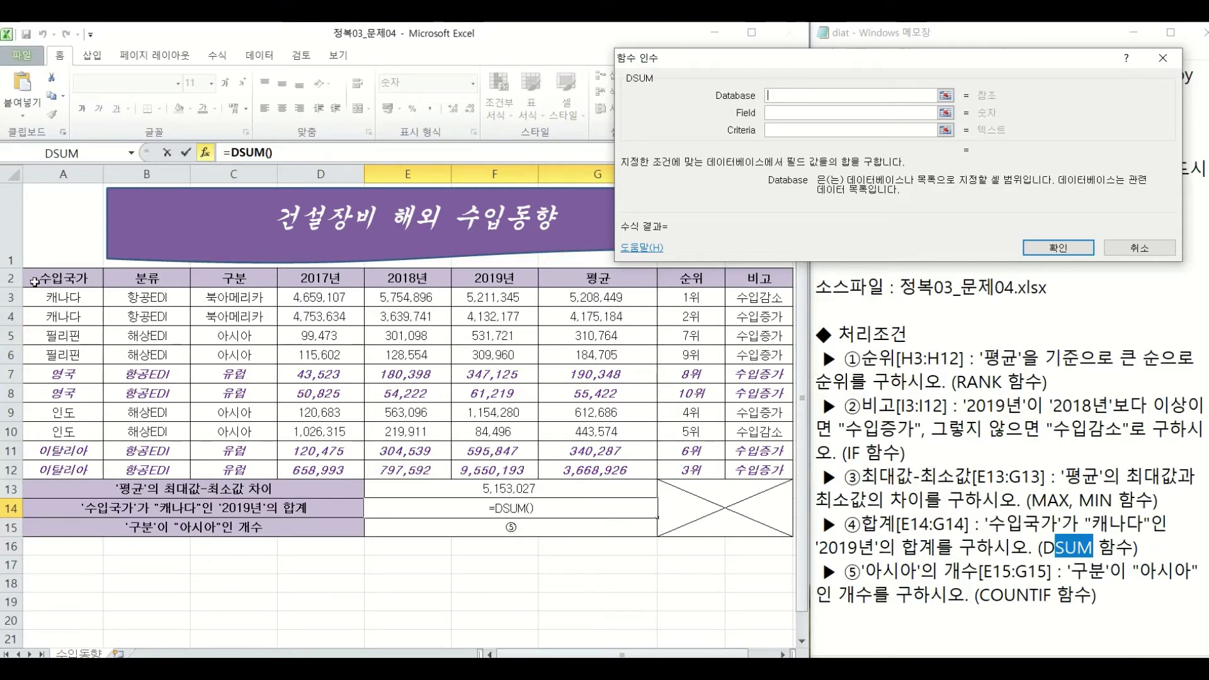
pyautogui.moveTo(39, 277); pyautogui.dragTo(746, 471)
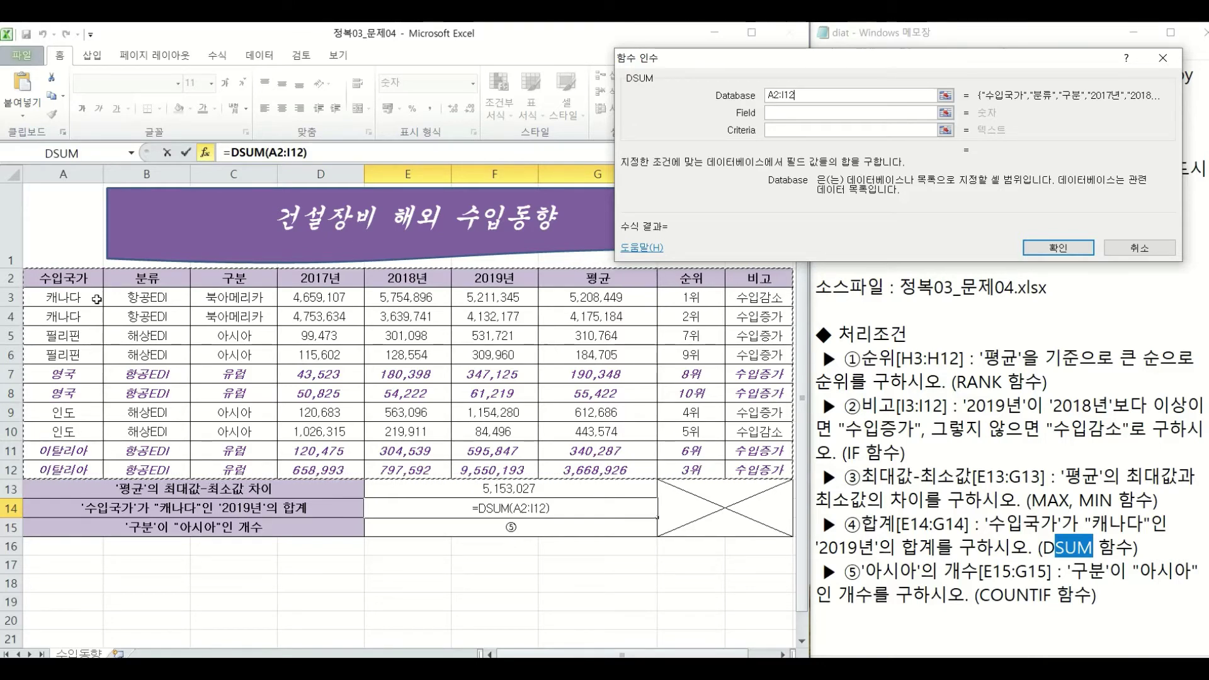
# Step: Set the DSUM Field argument to F2, the 2019년 header, as the 합계 requirement in the notes specifies
pyautogui.click(815, 113)
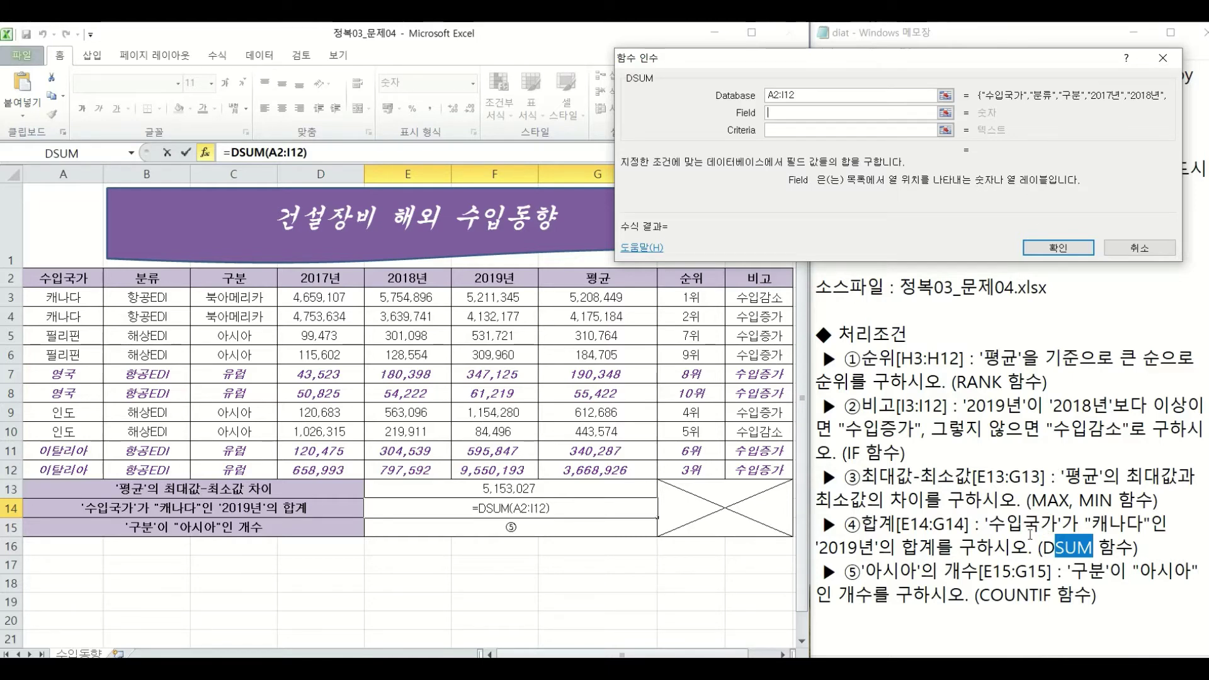
pyautogui.moveTo(1038, 64); pyautogui.dragTo(503, 58)
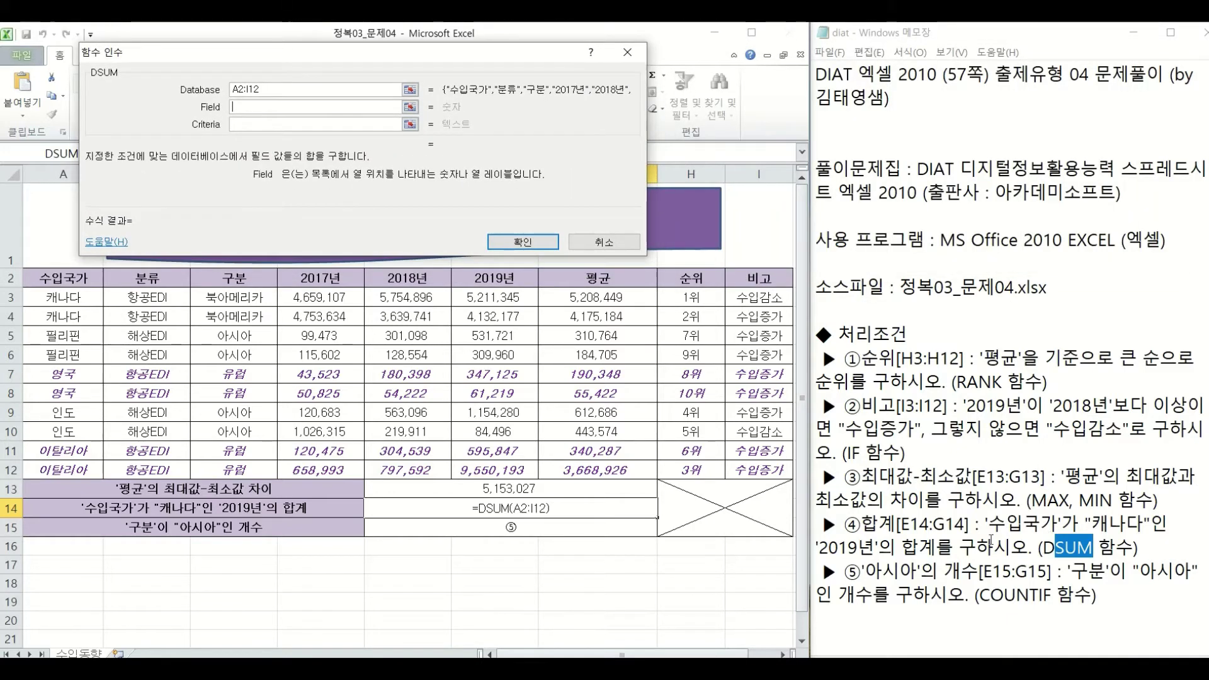
pyautogui.moveTo(981, 526); pyautogui.dragTo(1152, 524)
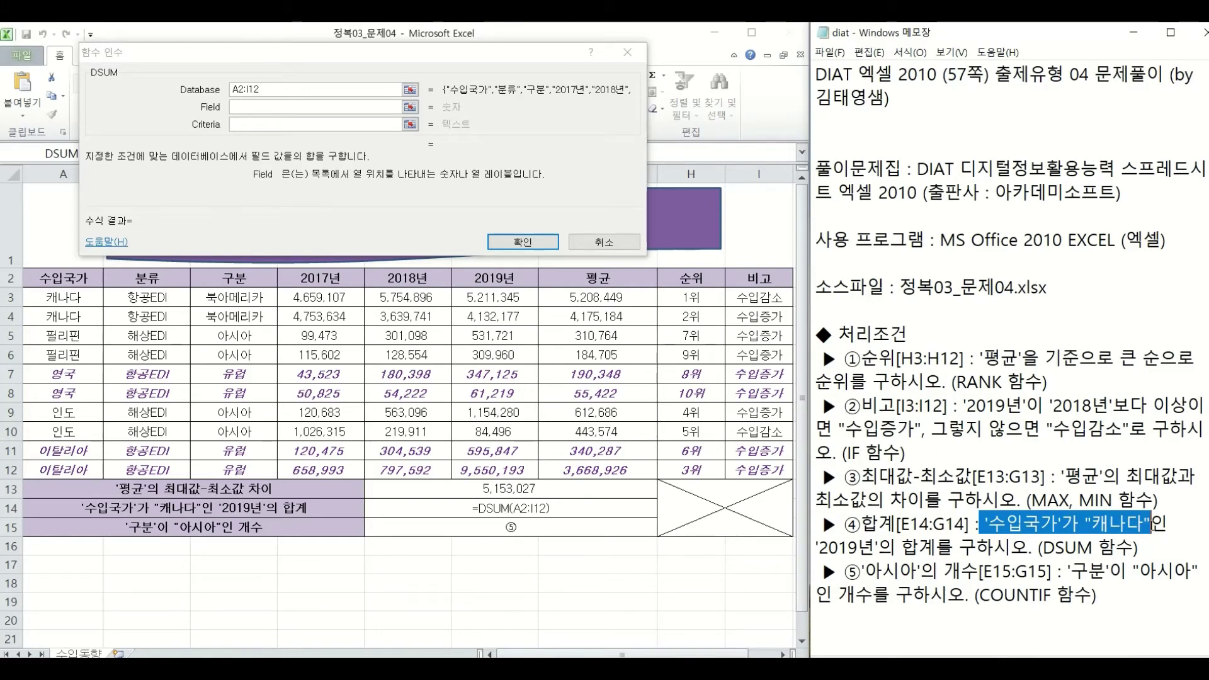
pyautogui.moveTo(816, 548); pyautogui.dragTo(938, 547)
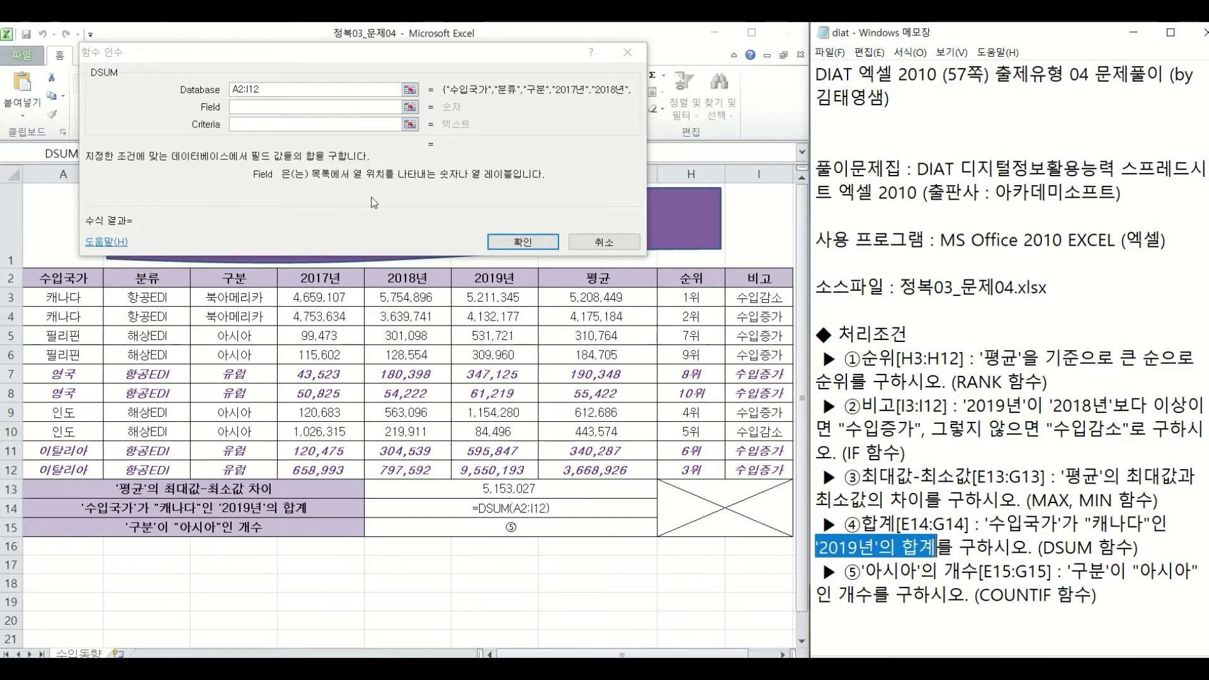
pyautogui.click(374, 202)
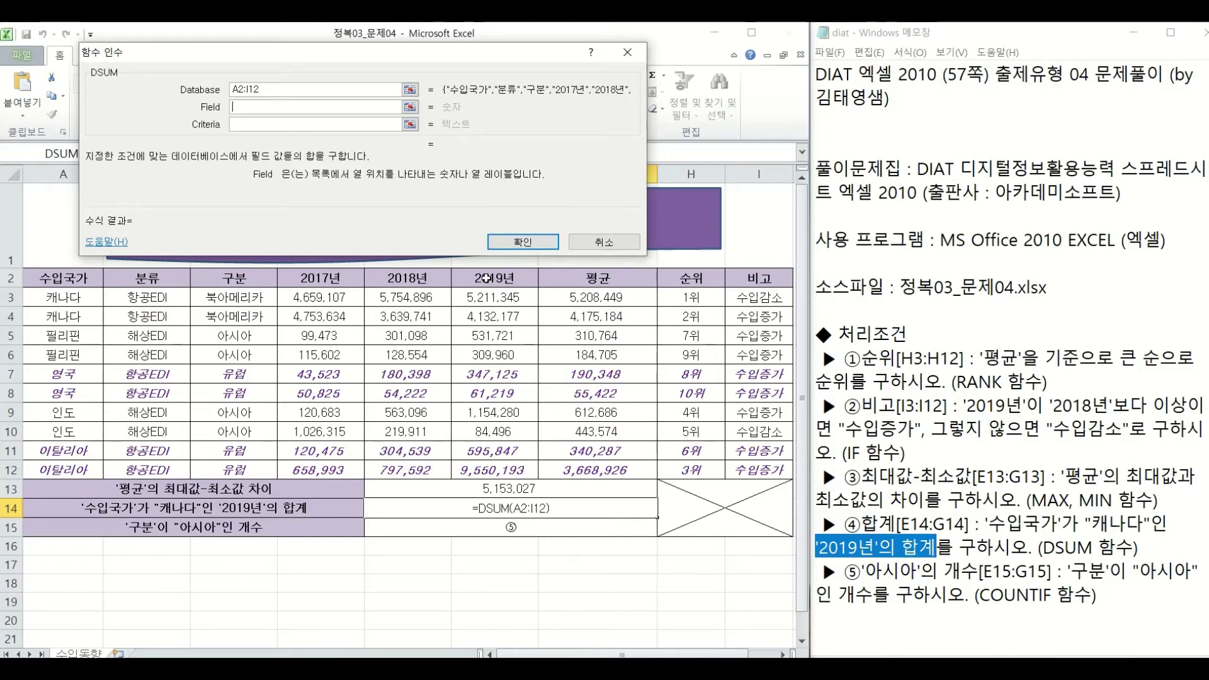
pyautogui.click(487, 278)
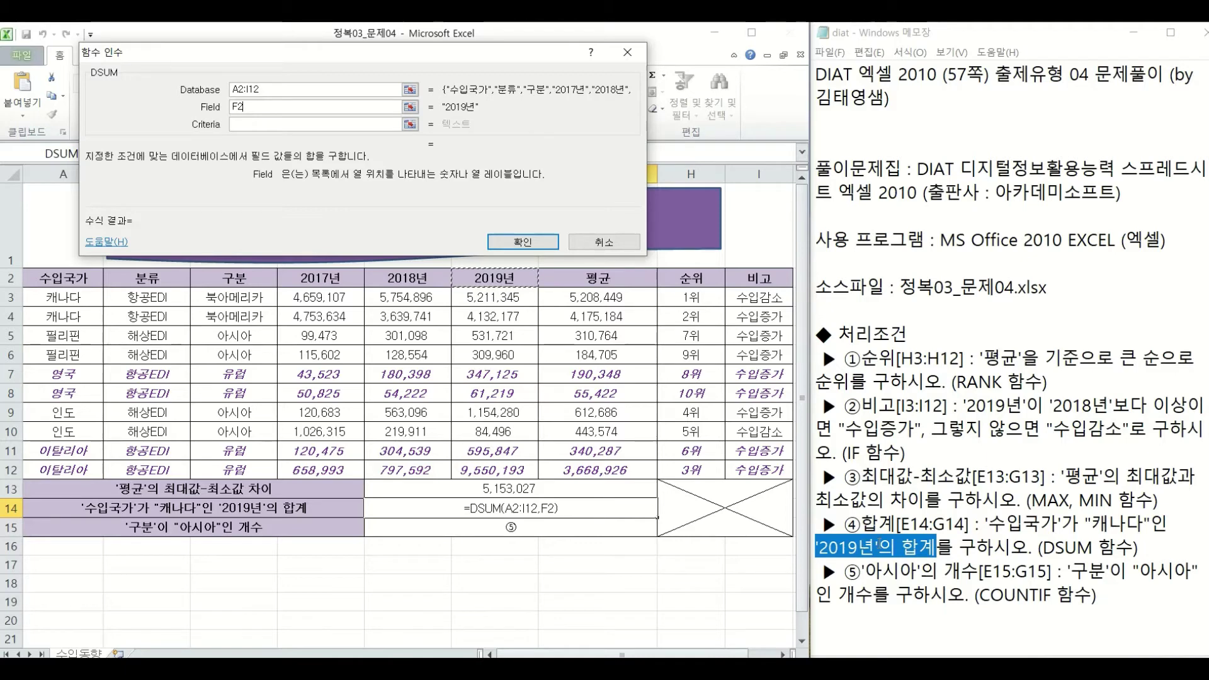
pyautogui.click(876, 547)
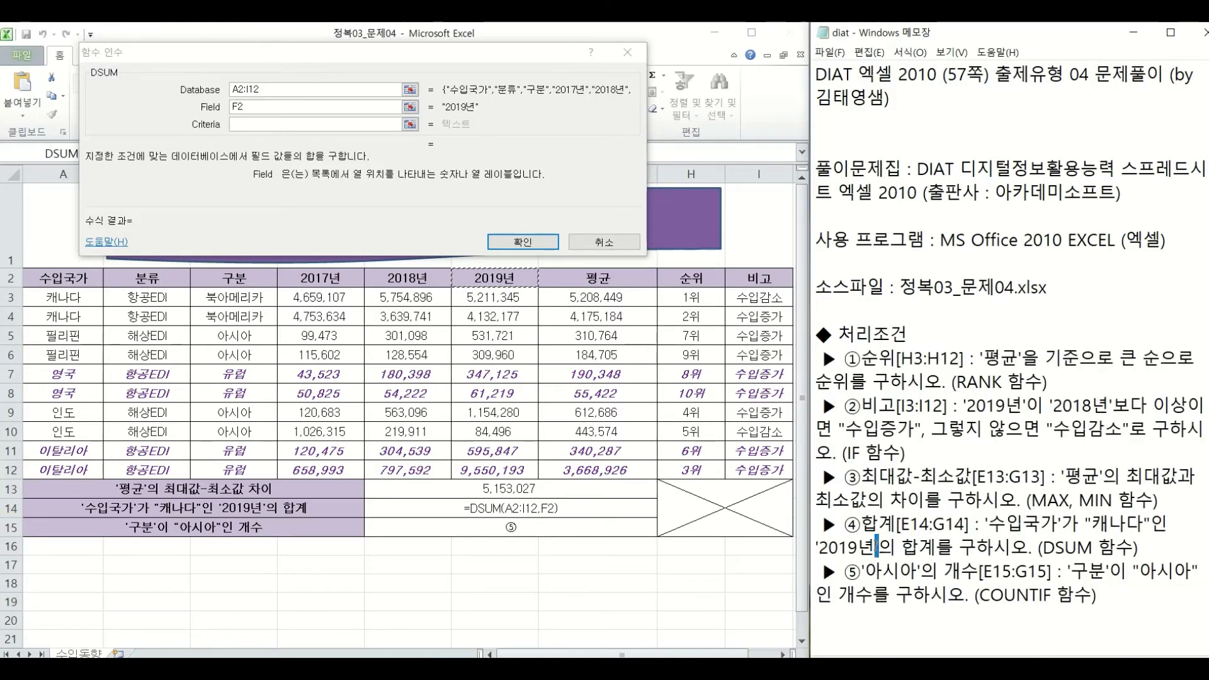
pyautogui.moveTo(877, 547); pyautogui.dragTo(813, 546)
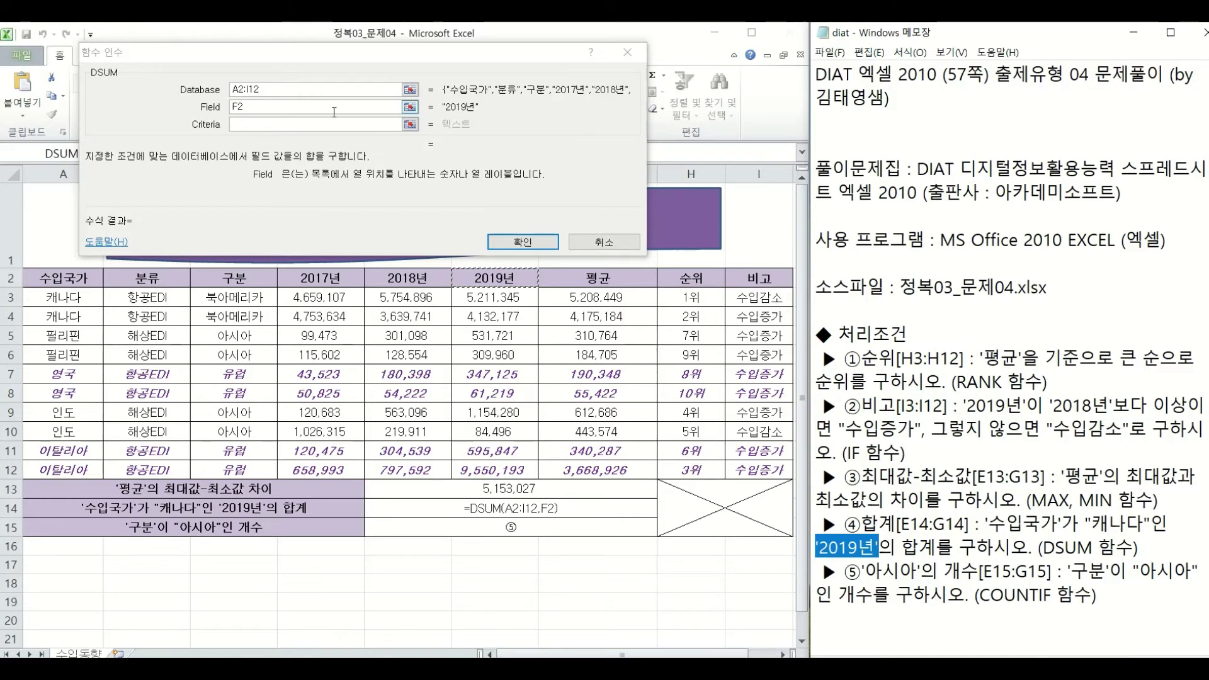
pyautogui.click(335, 108)
# Step: Set the DSUM Criteria argument to A2:A3 for 수입국가 "캐나다" and confirm the E14 formula
pyautogui.click(339, 124)
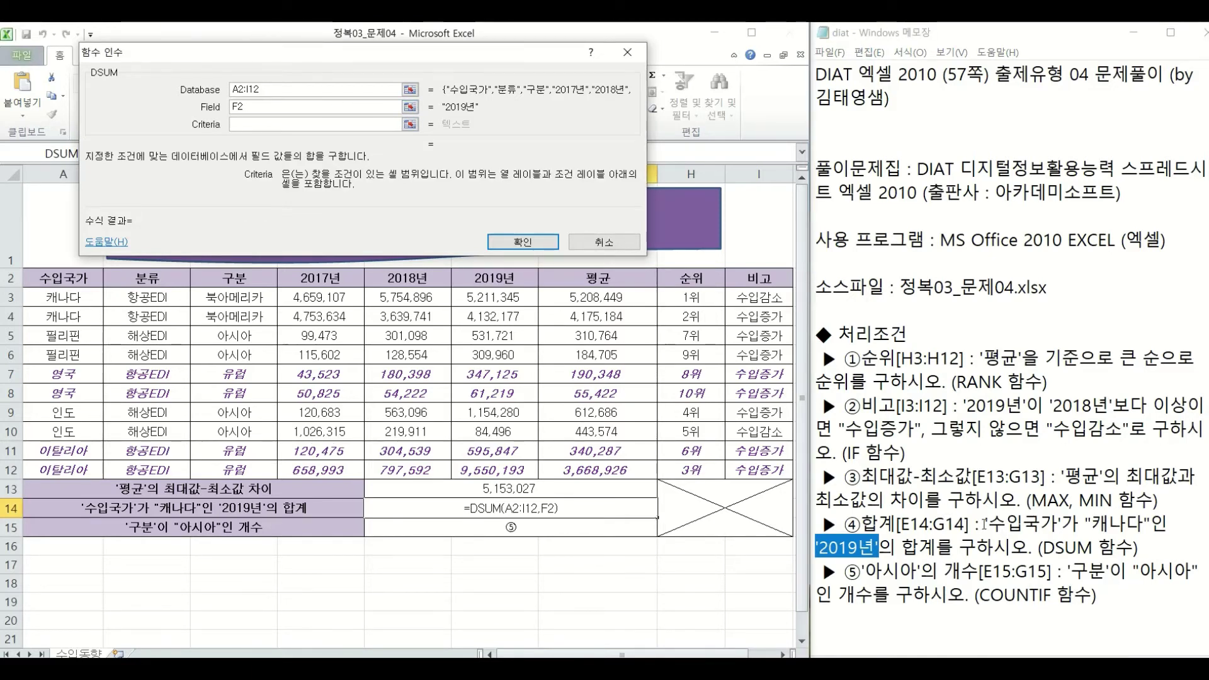
pyautogui.click(986, 524)
pyautogui.moveTo(986, 524); pyautogui.dragTo(1151, 524)
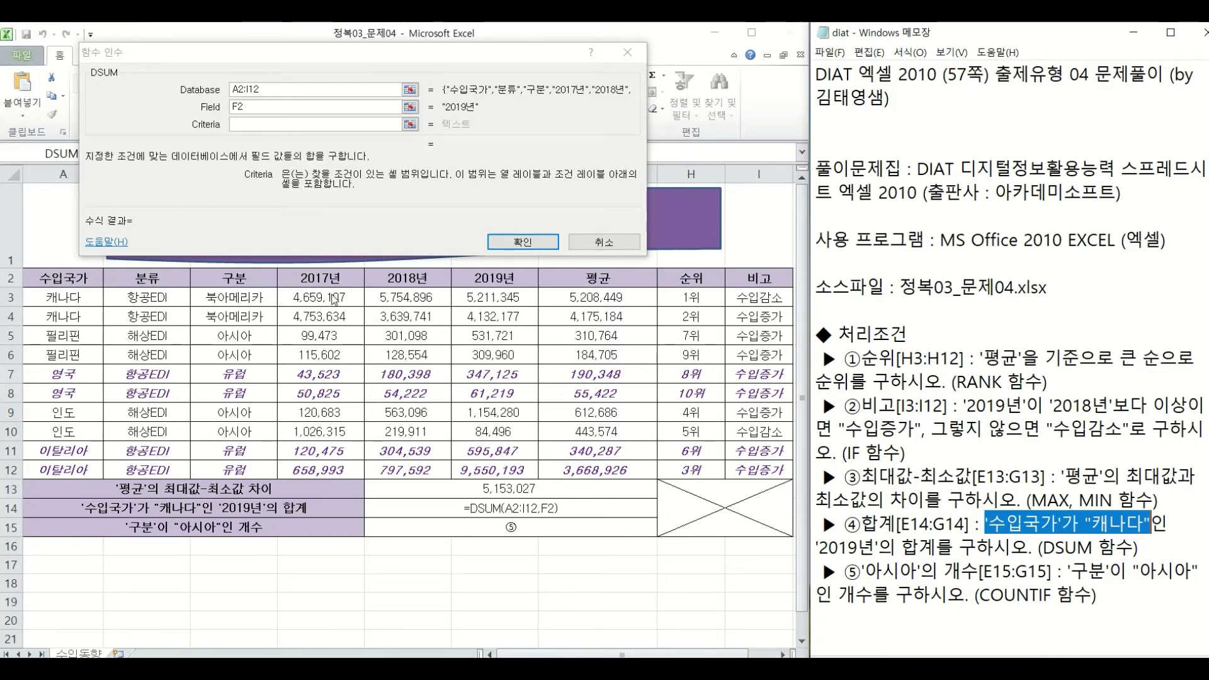
pyautogui.click(246, 123)
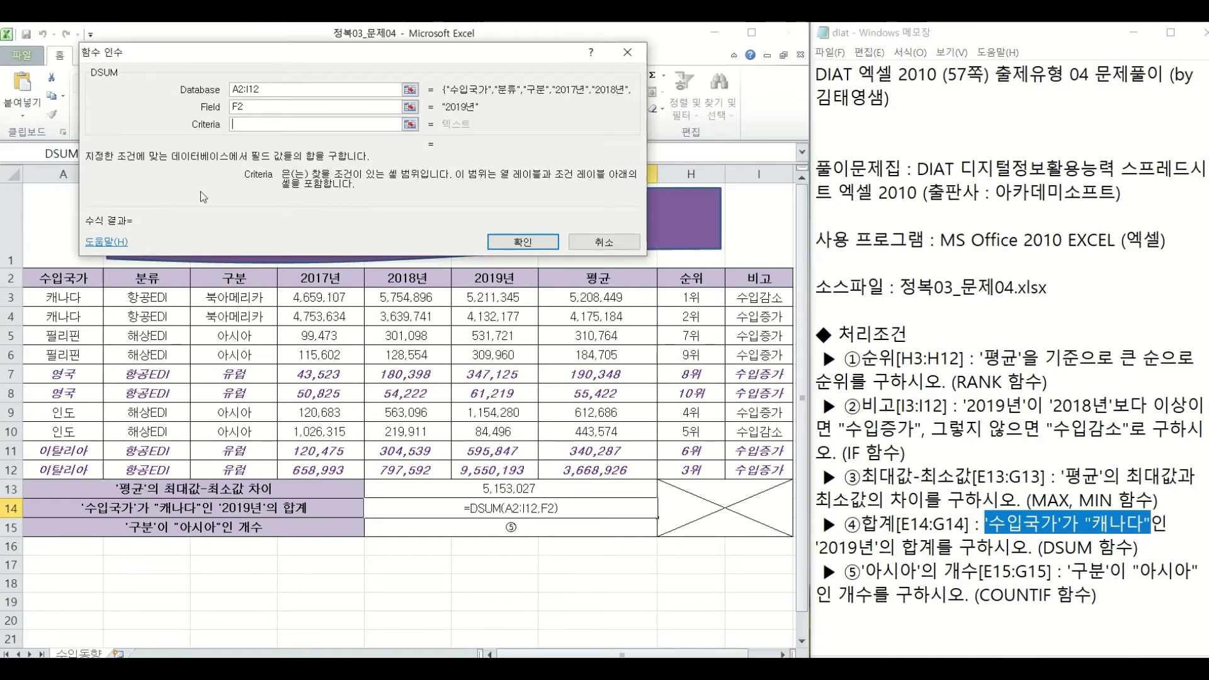
pyautogui.moveTo(62, 279); pyautogui.dragTo(95, 298)
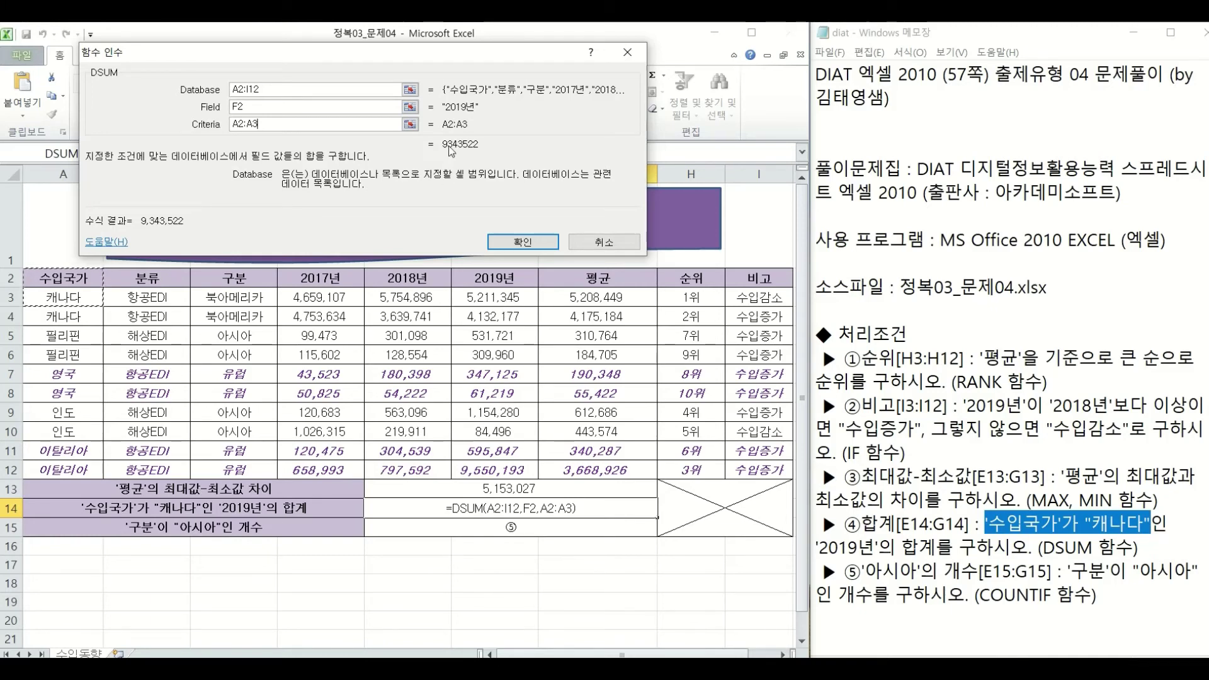
pyautogui.click(531, 247)
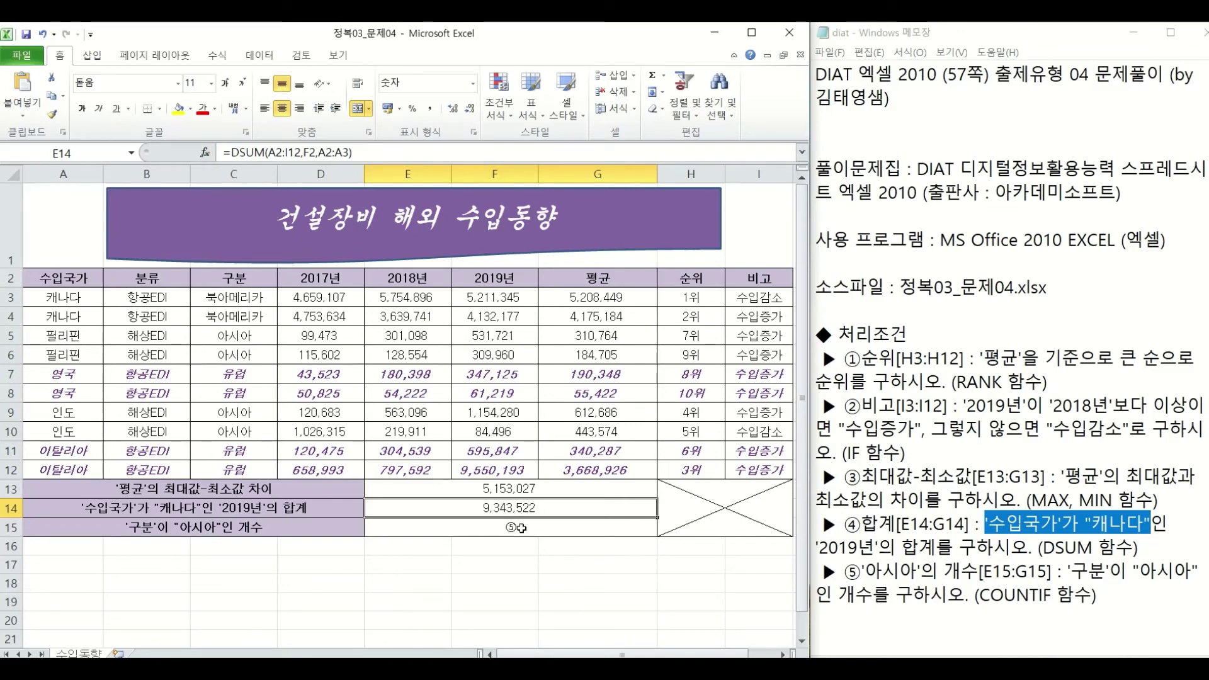
# Step: Read requirement ⑤ in the notes and insert the COUNTIF function in E15, finding it by searching for "countif"
pyautogui.click(522, 528)
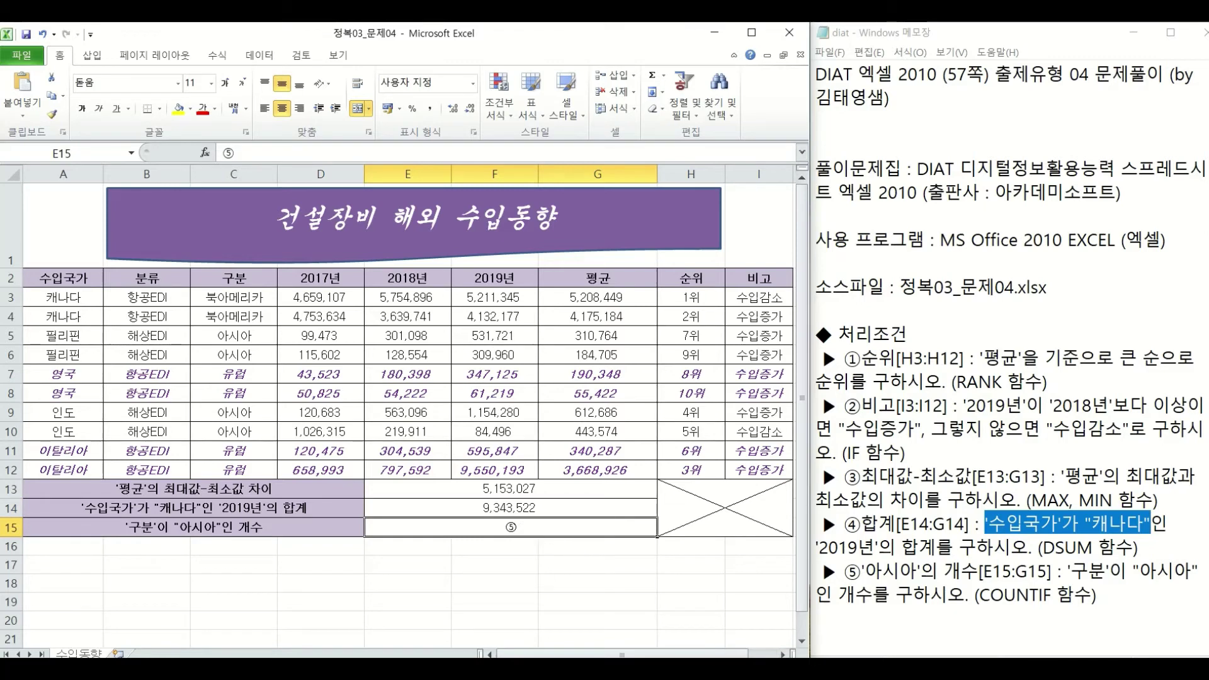
pyautogui.moveTo(1125, 596); pyautogui.dragTo(850, 574)
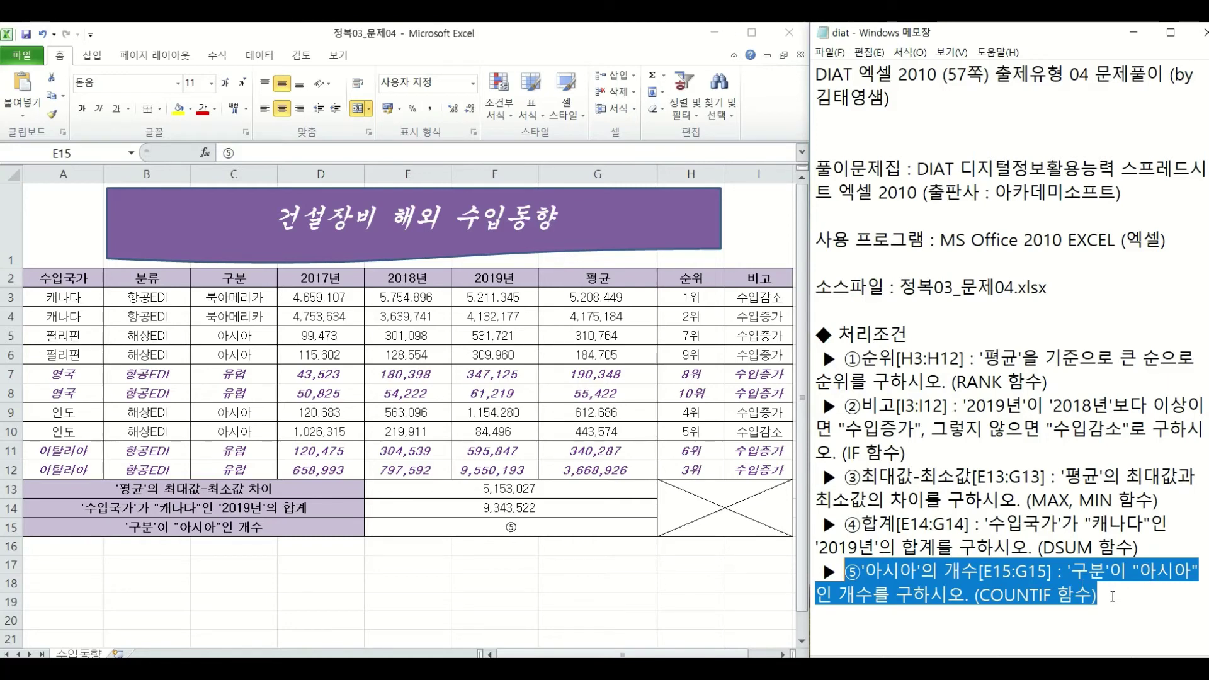
pyautogui.moveTo(980, 595); pyautogui.dragTo(1053, 595)
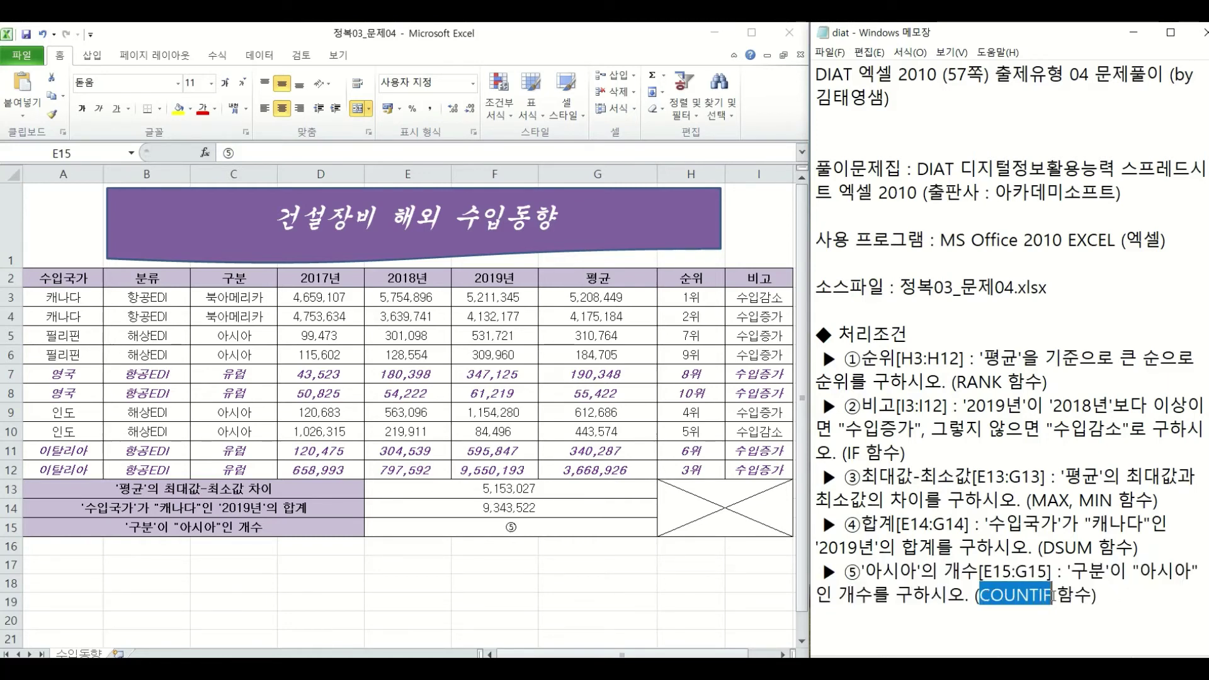
pyautogui.moveTo(1044, 547); pyautogui.dragTo(1092, 547)
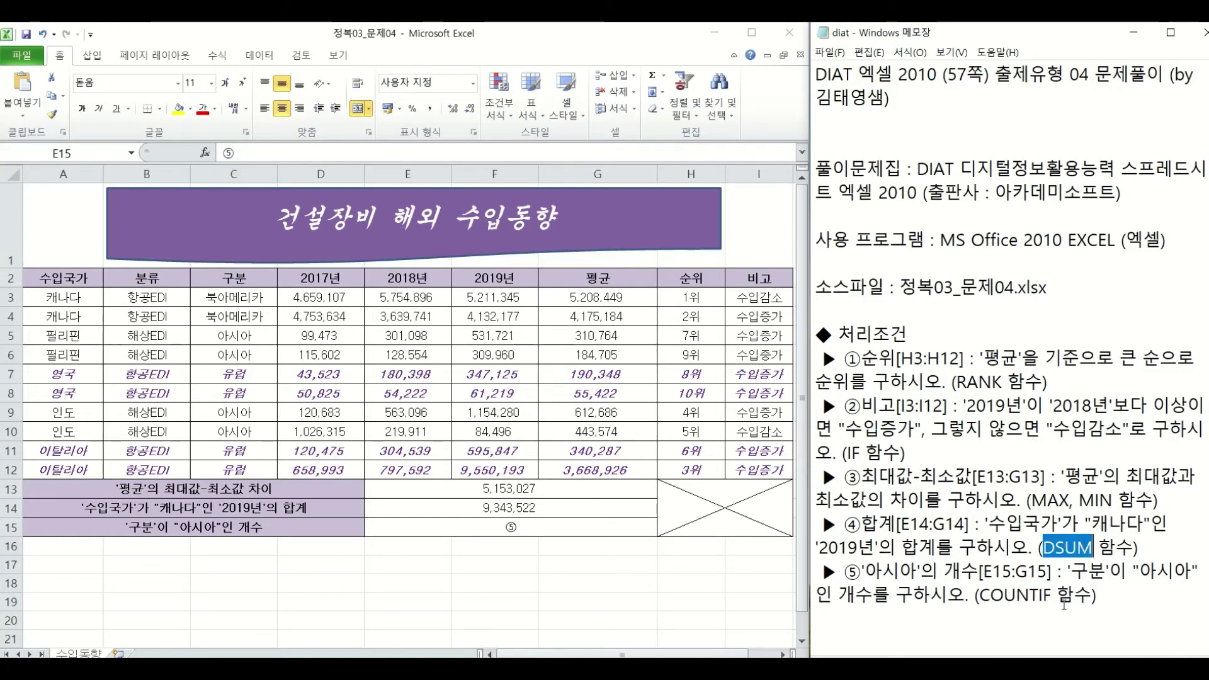
pyautogui.click(610, 528)
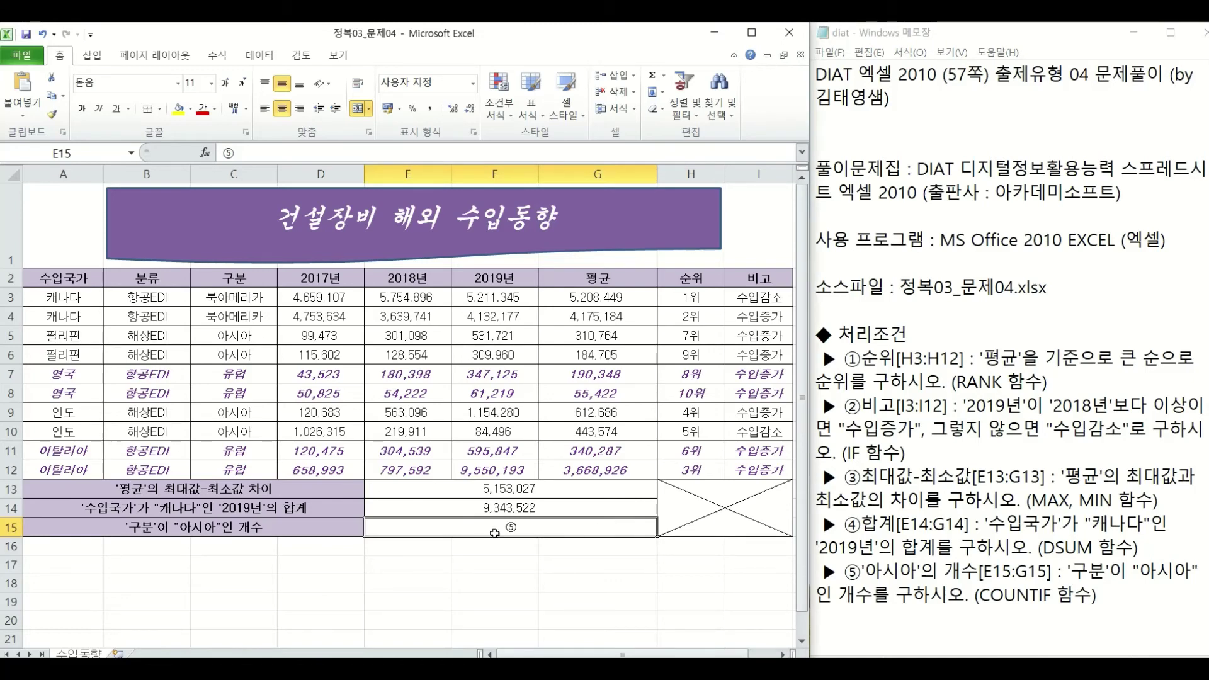
pyautogui.write('=')
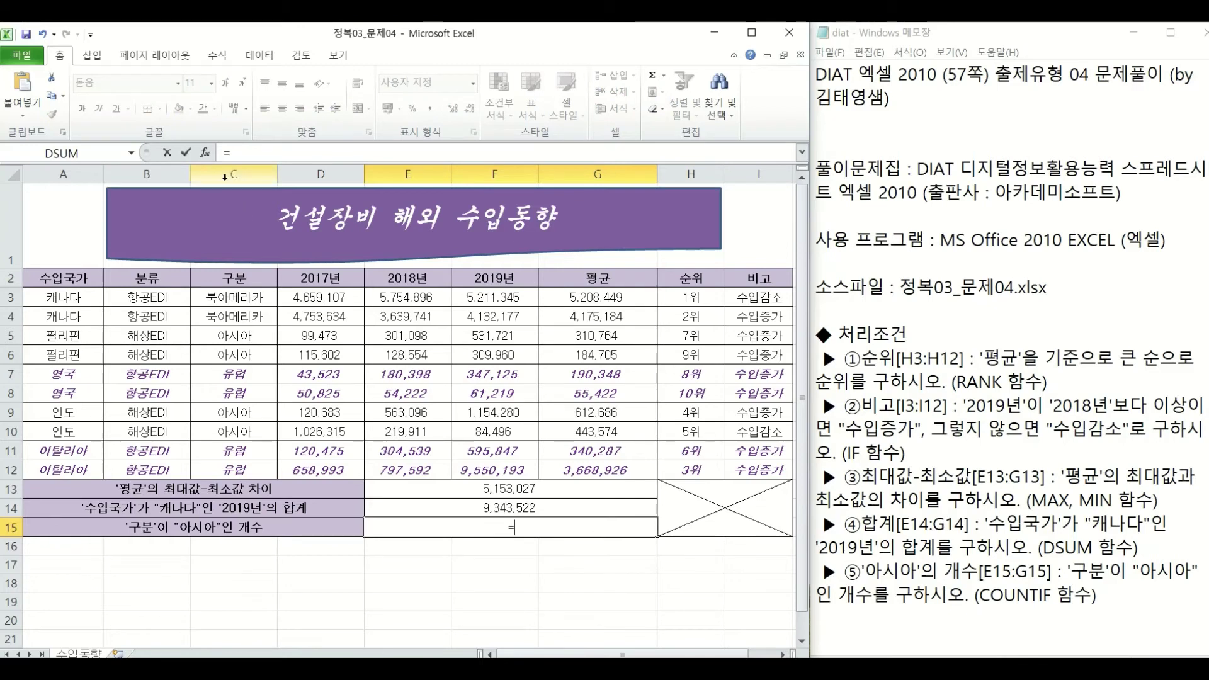
pyautogui.click(206, 153)
pyautogui.write('cou')
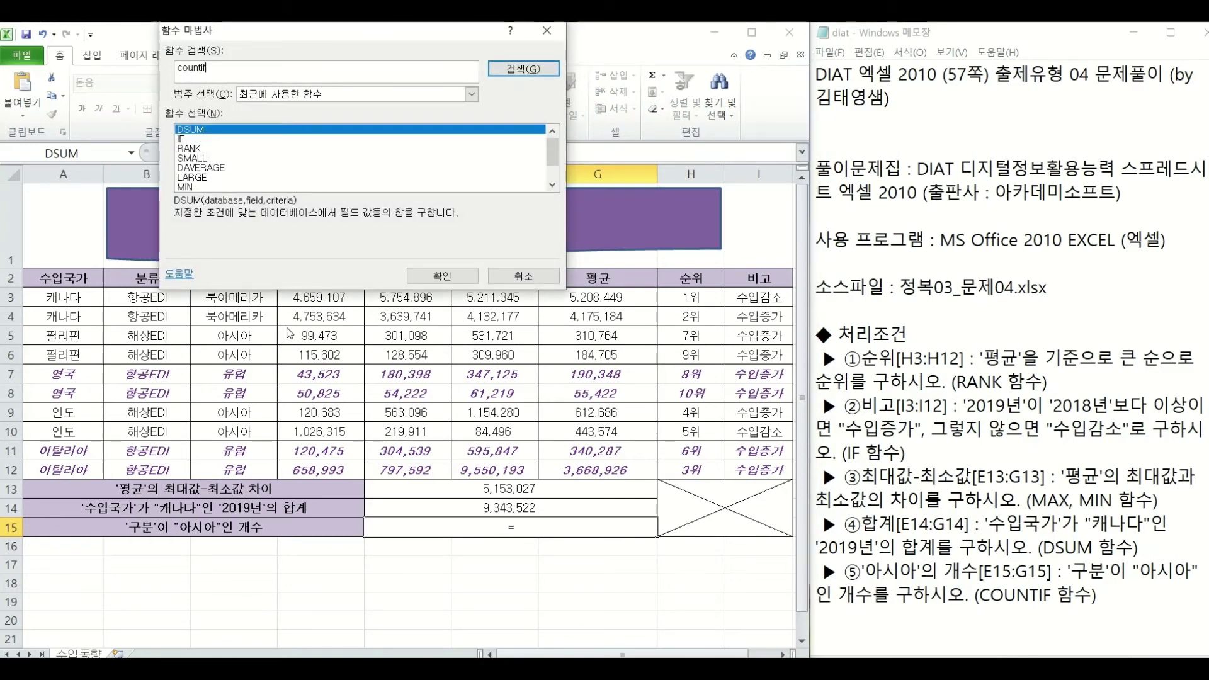
pyautogui.write('ntif')
pyautogui.press('Return')
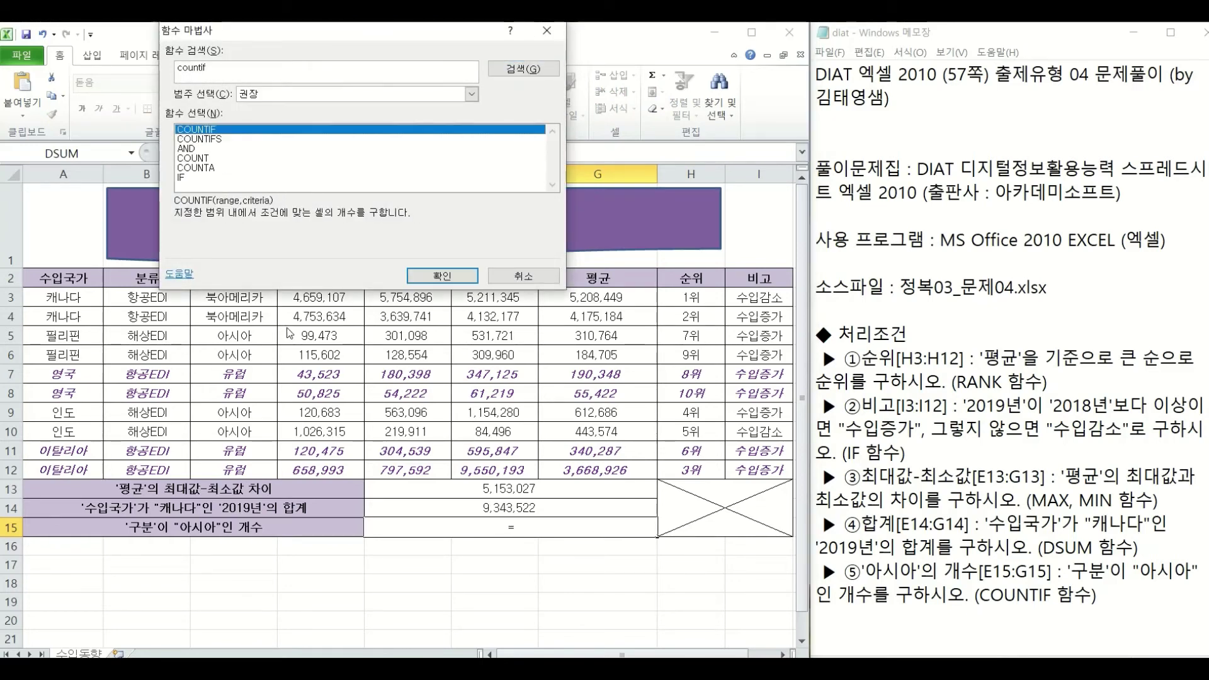
pyautogui.click(462, 279)
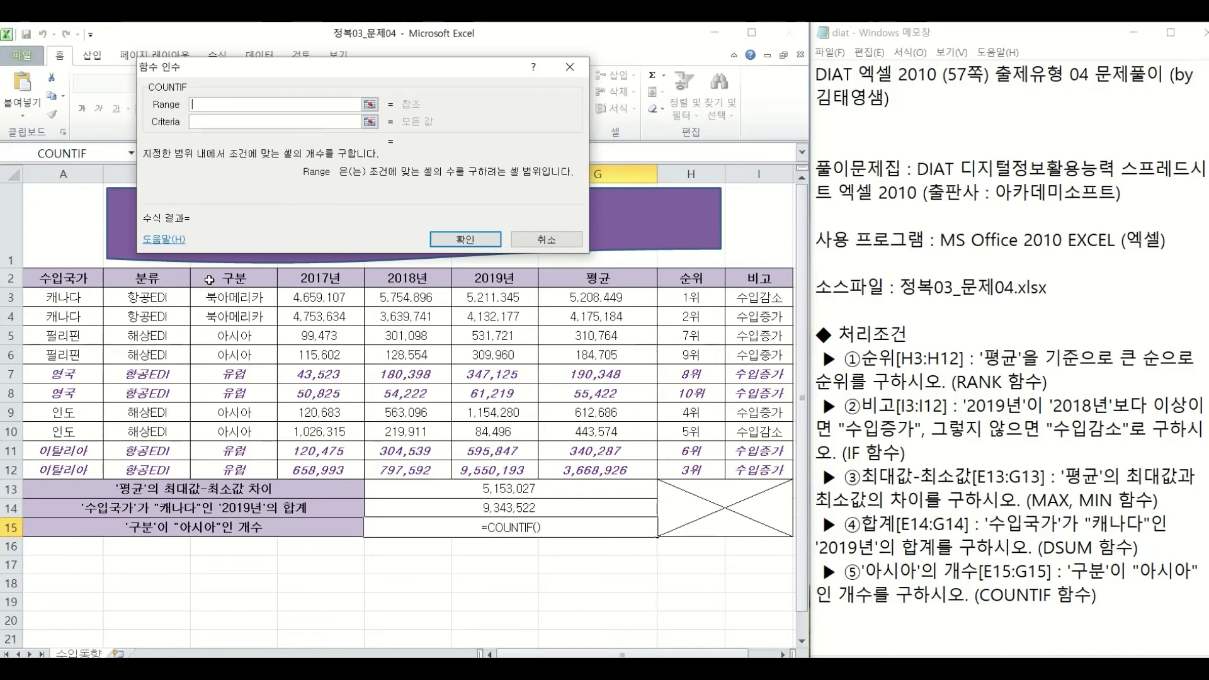
# Step: Set the COUNTIF Range to the 구분 cells C3:C12 and the Criteria to "아시아" in quotation marks
pyautogui.moveTo(211, 296); pyautogui.dragTo(209, 470)
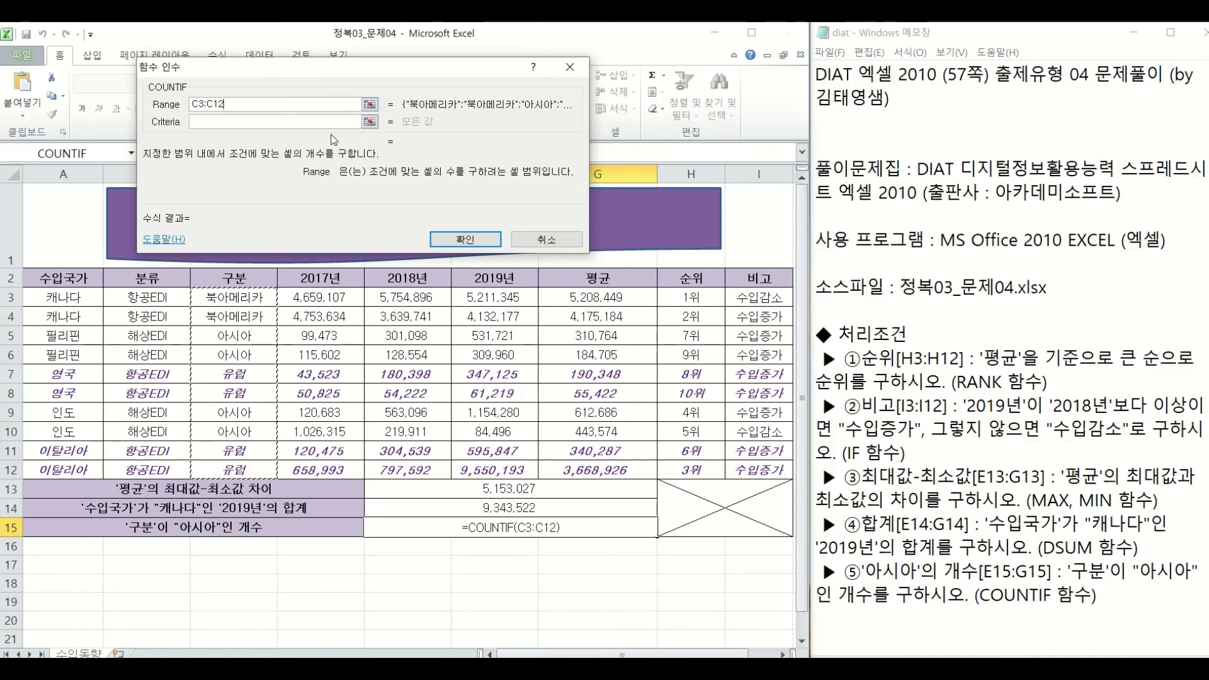
pyautogui.click(285, 123)
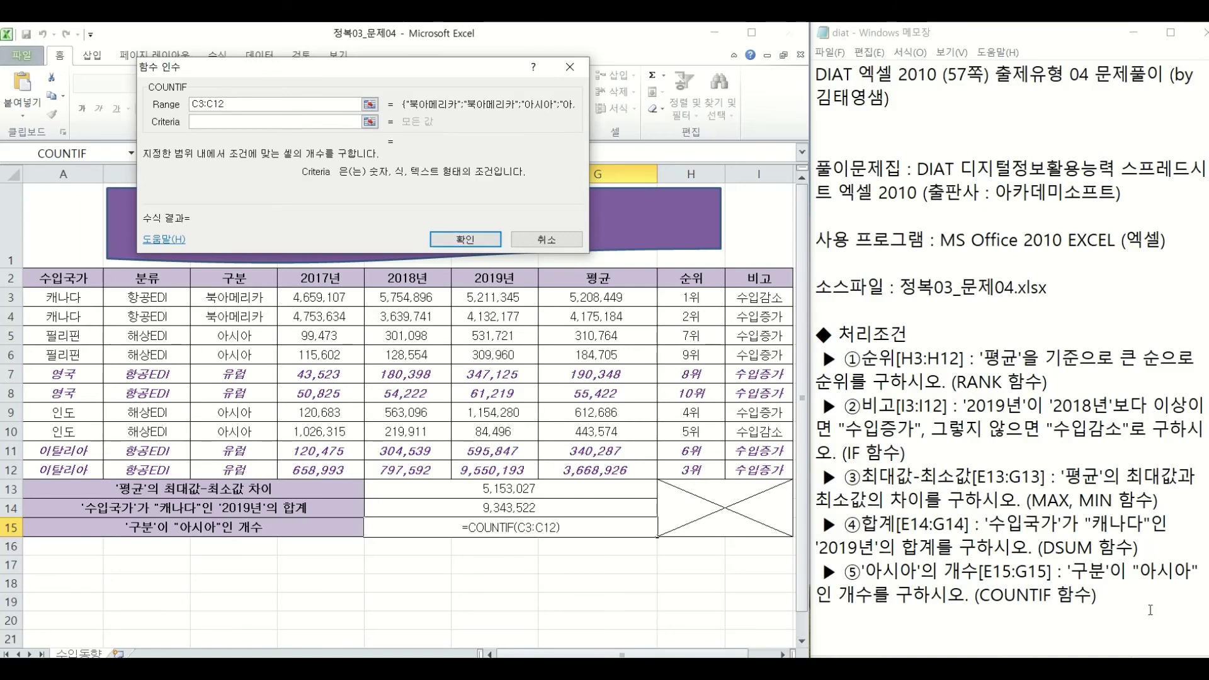
pyautogui.moveTo(1131, 571); pyautogui.dragTo(1200, 569)
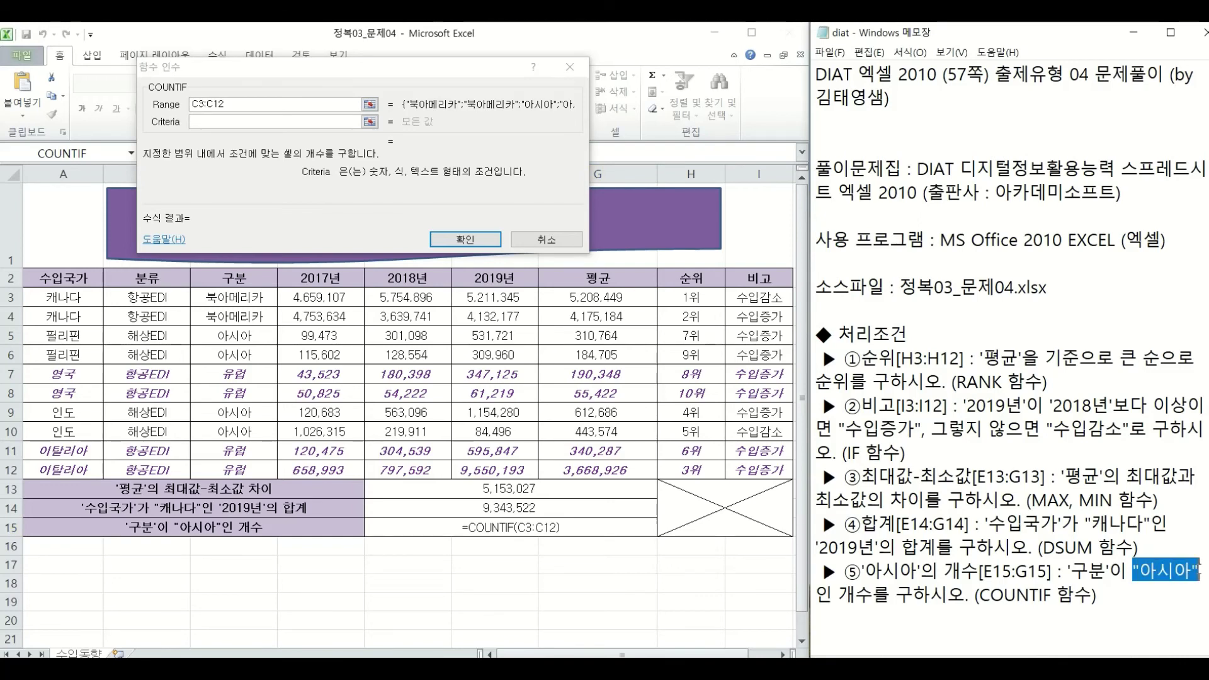
pyautogui.click(230, 121)
pyautogui.write('"dk')
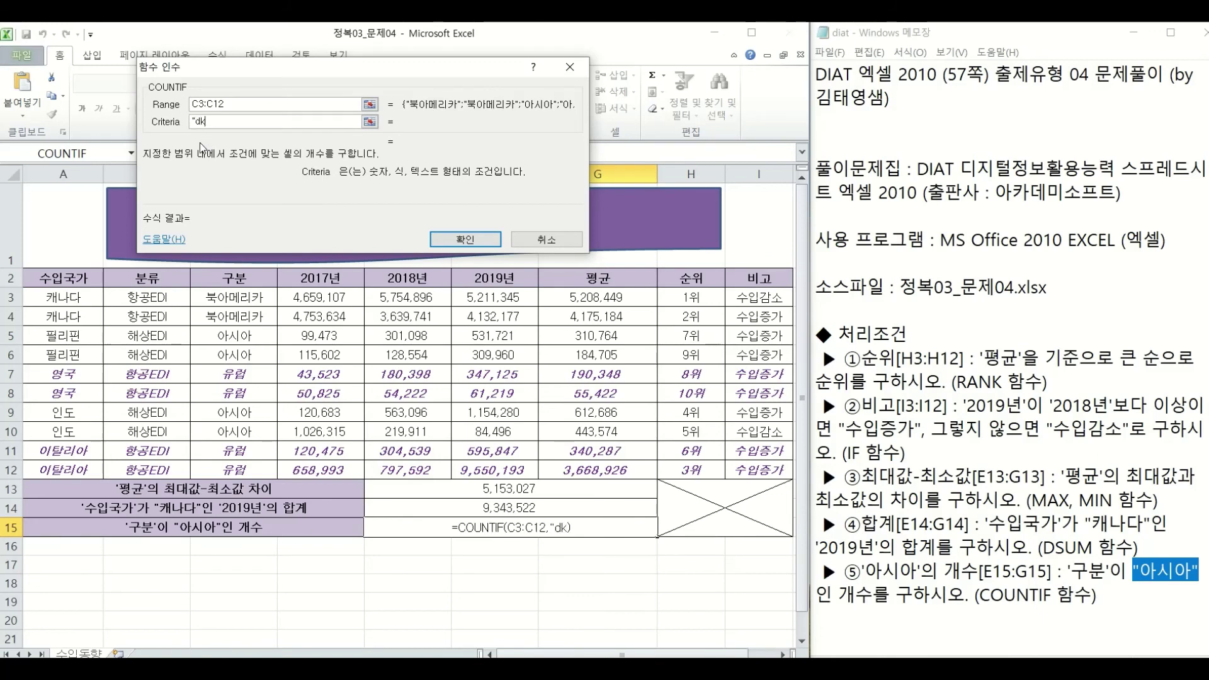
pyautogui.write('ㅇ아시아:')
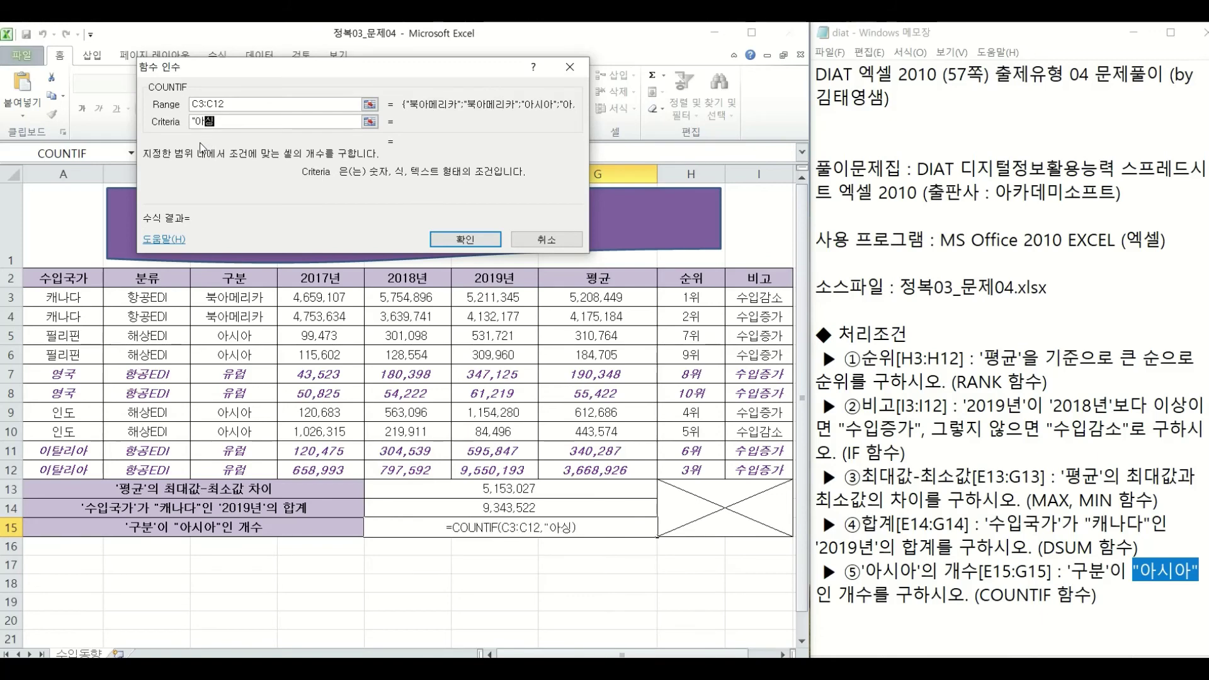
pyautogui.click(238, 103)
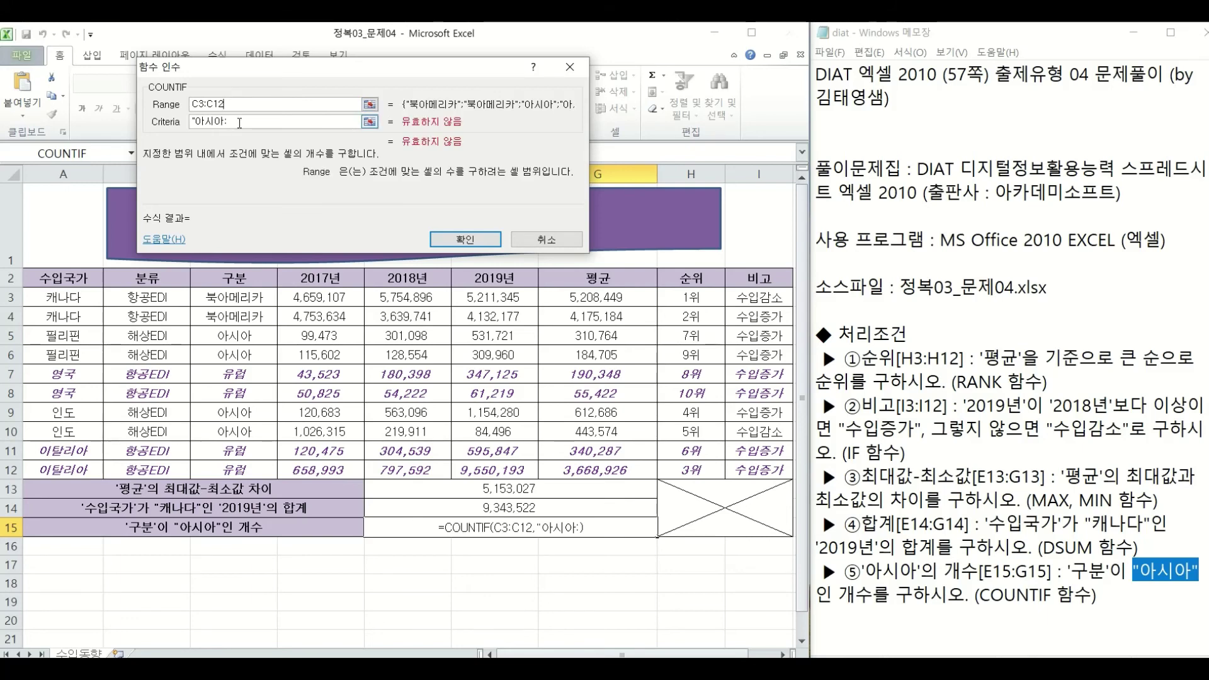
pyautogui.click(239, 123)
pyautogui.press('BackSpace')
pyautogui.write('"')
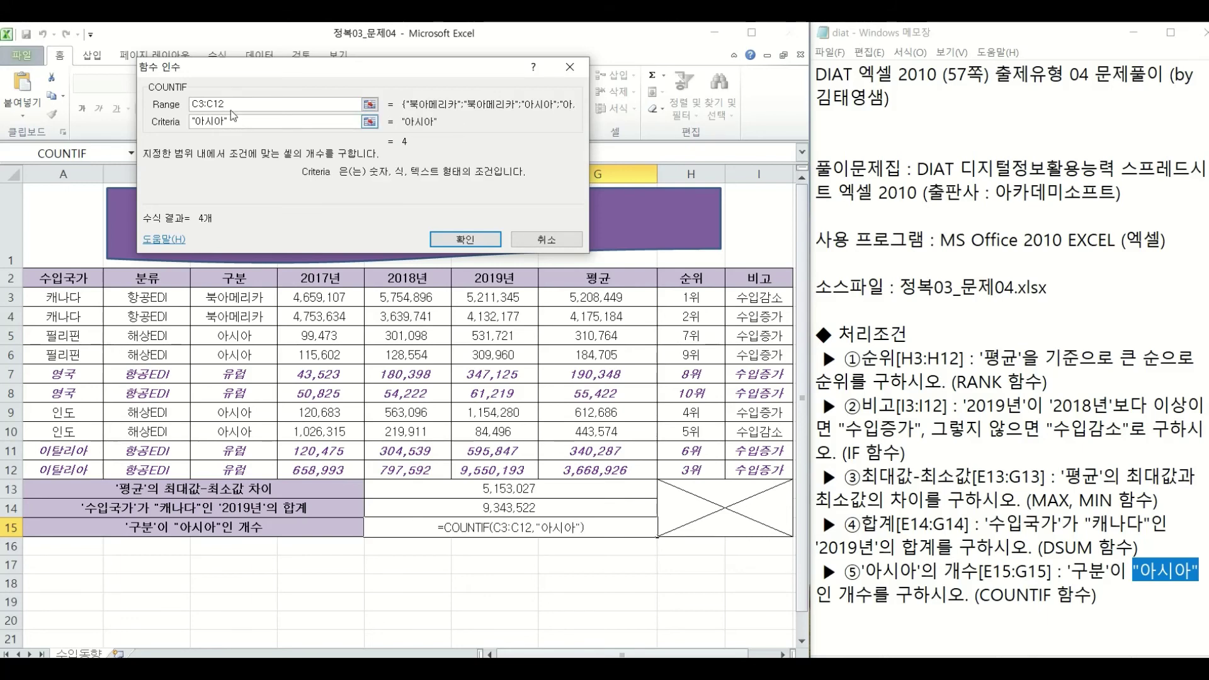
# Step: Try an absolute reference in the COUNTIF Range and return it to the relative range C3:C12
pyautogui.click(205, 105)
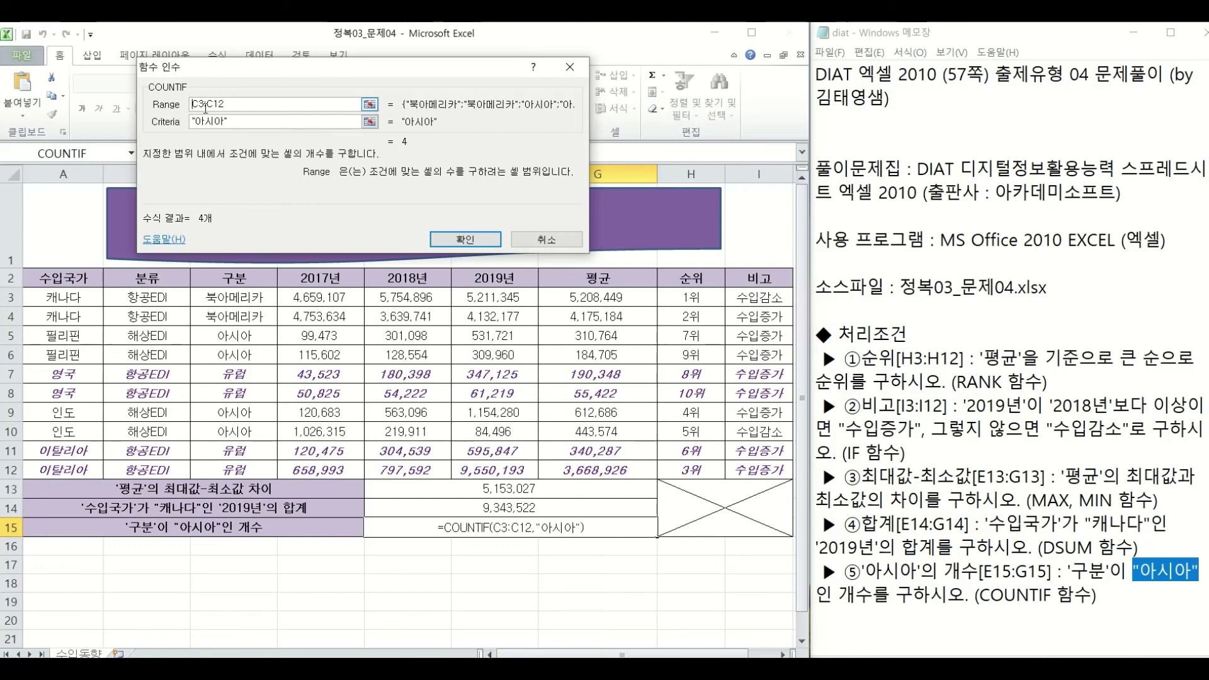
pyautogui.press('F4')
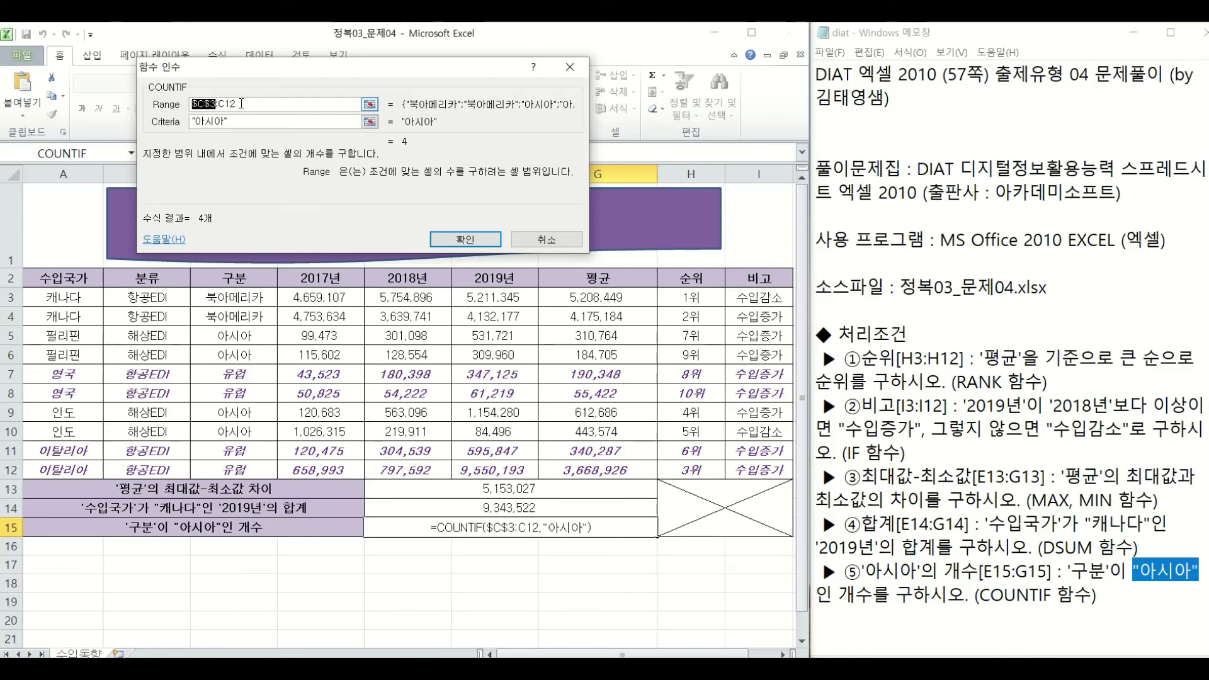
pyautogui.click(241, 104)
pyautogui.press('F4')
pyautogui.press('F4')
pyautogui.press('F4')
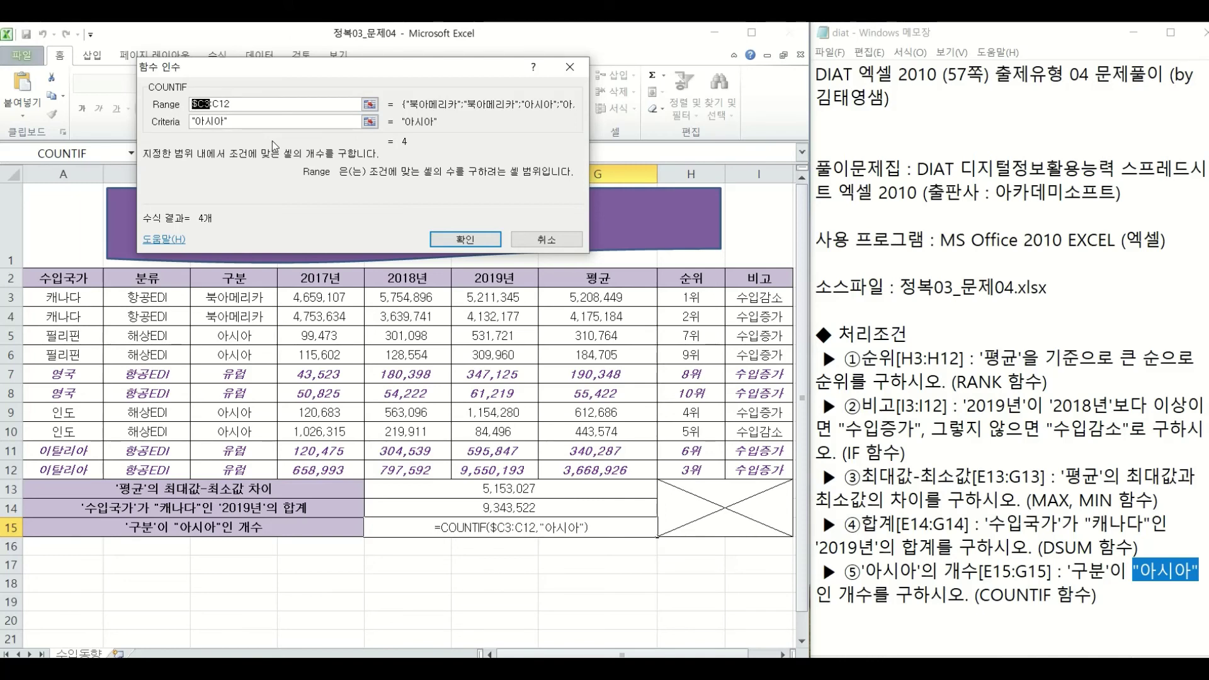
pyautogui.click(282, 122)
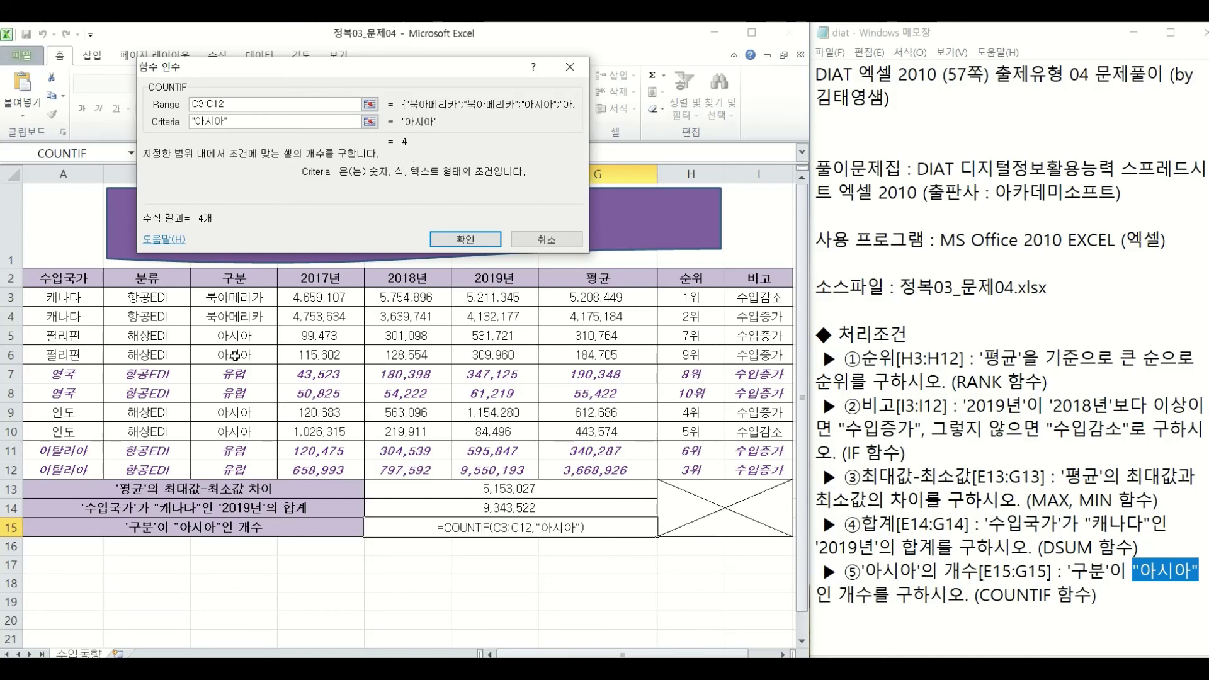
# Step: Confirm the COUNTIF formula in E15
pyautogui.click(467, 239)
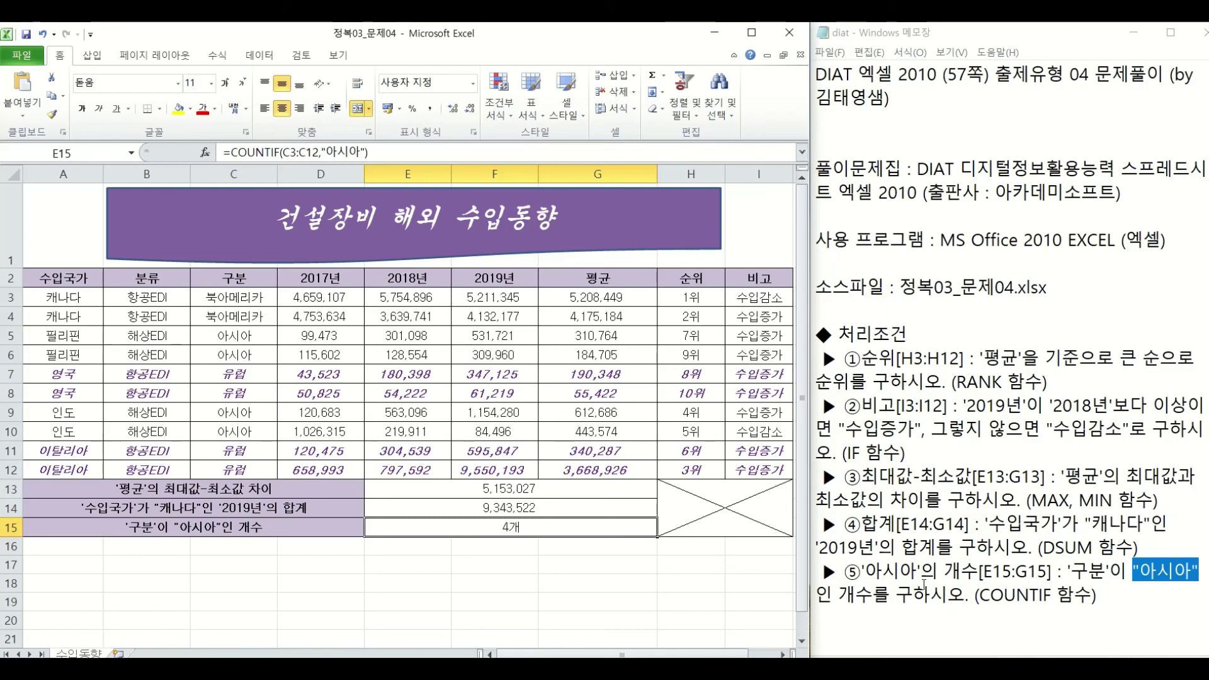
# Step: Review the DSUM, COUNTIF and RANK functions named in the processing conditions of the notes
pyautogui.click(1051, 552)
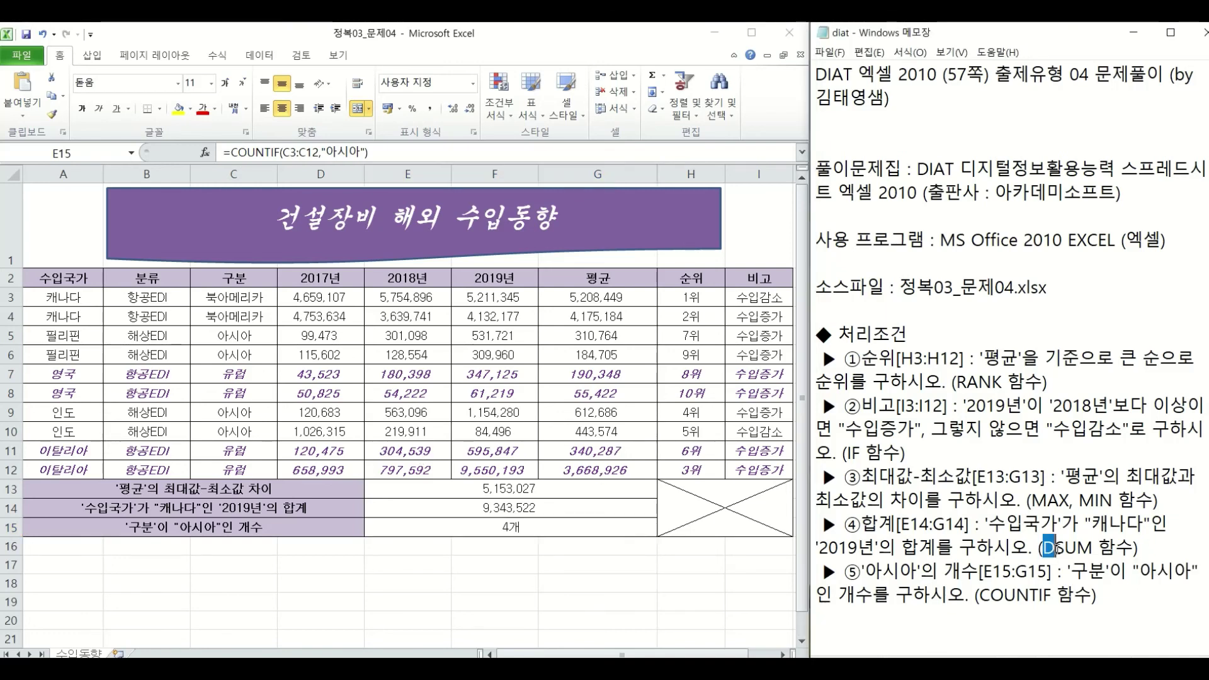
pyautogui.moveTo(1049, 552); pyautogui.dragTo(1096, 551)
pyautogui.click(980, 594)
pyautogui.moveTo(980, 594); pyautogui.dragTo(1053, 595)
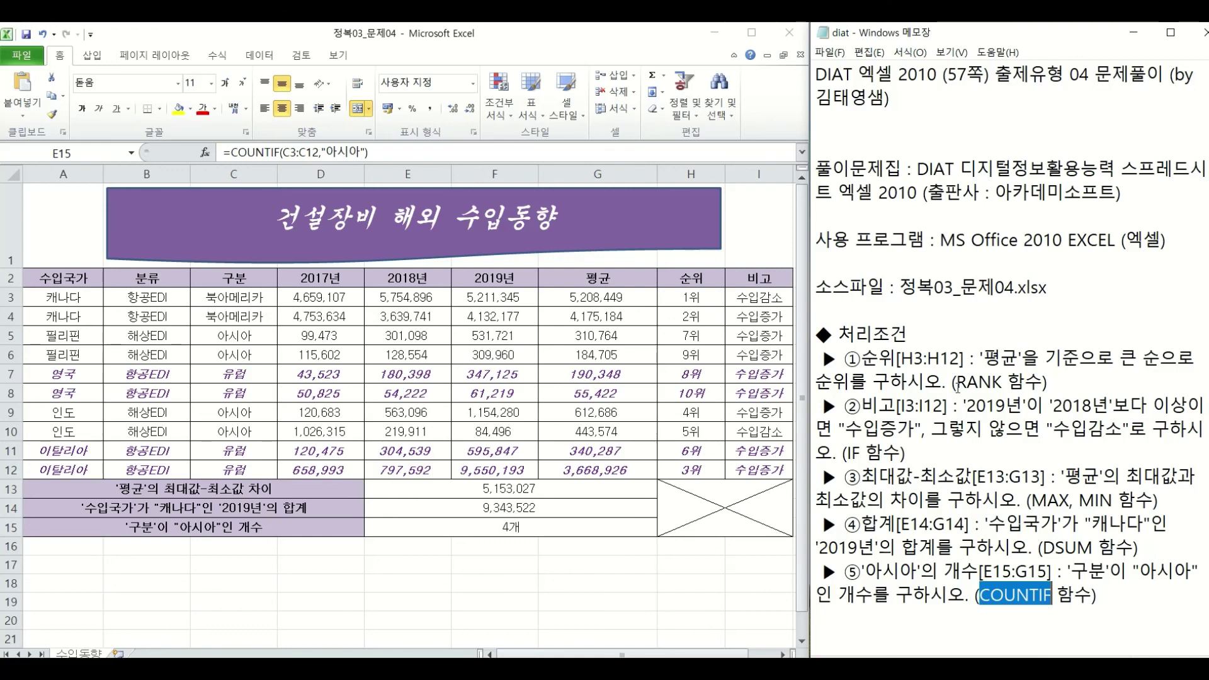
pyautogui.moveTo(957, 383); pyautogui.dragTo(1002, 382)
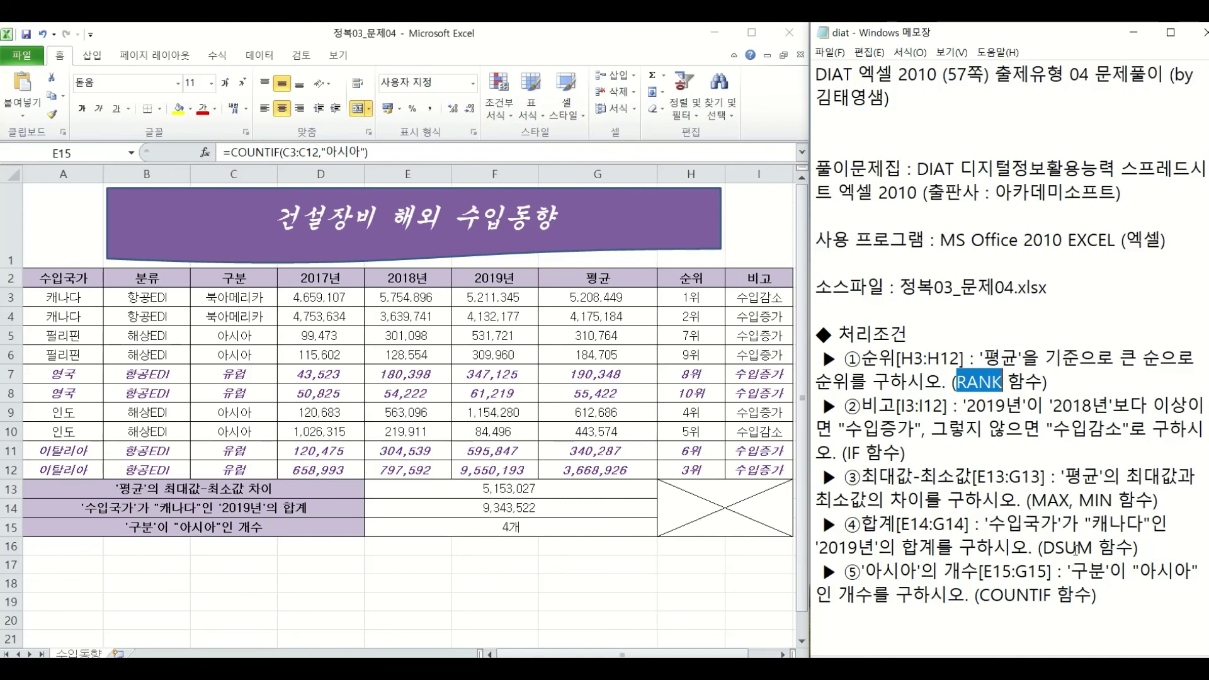
pyautogui.click(1018, 598)
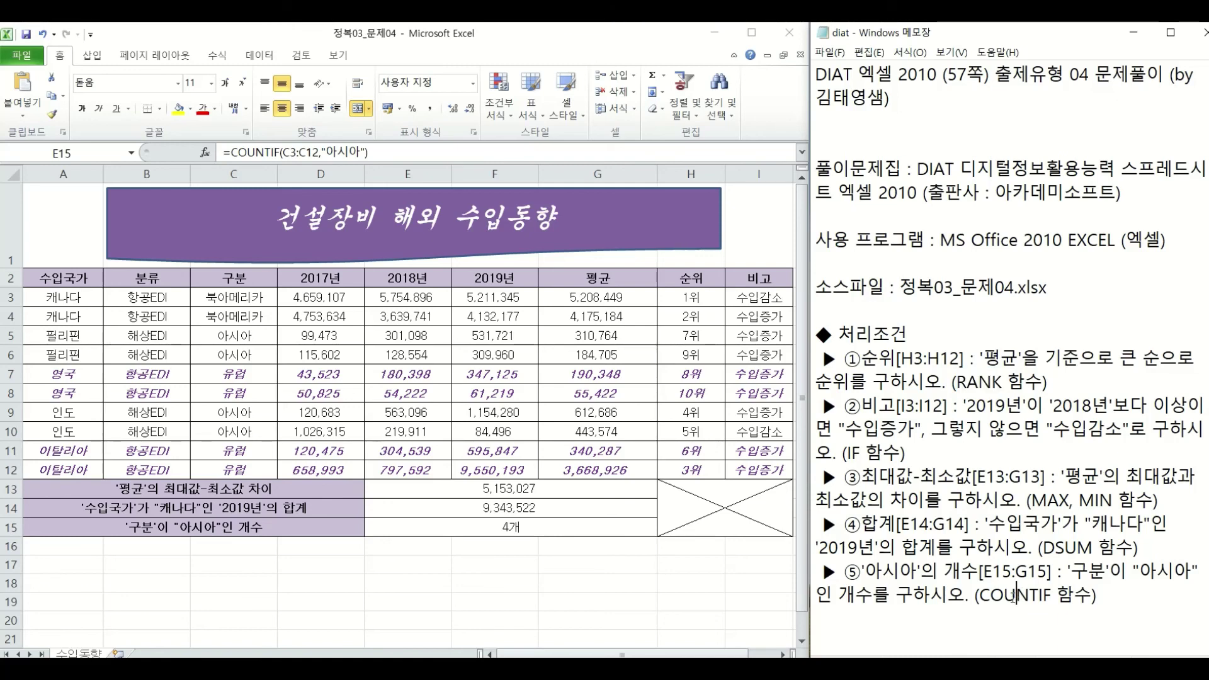